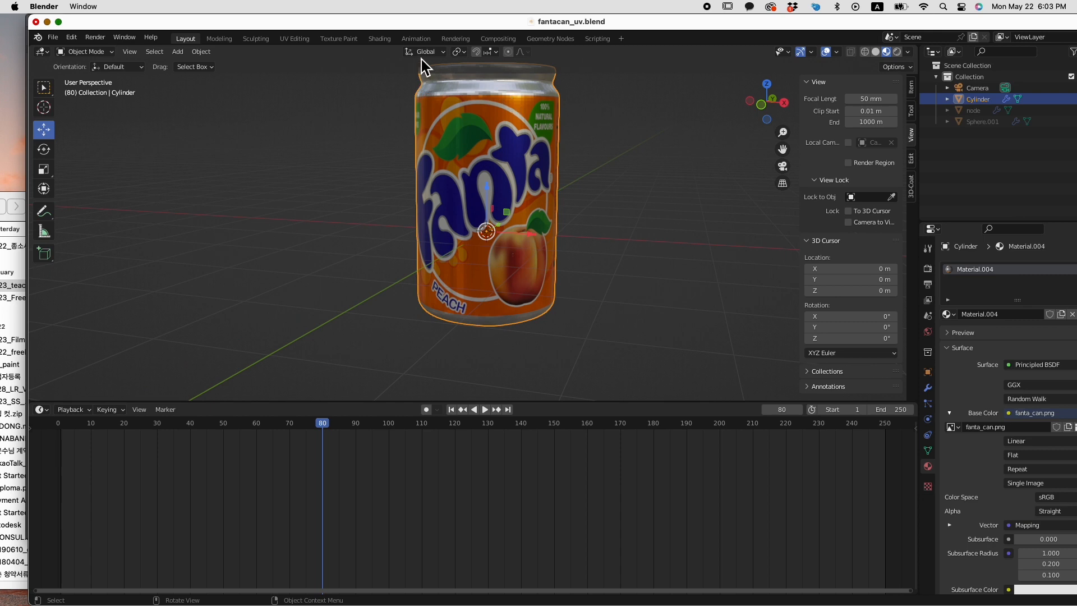
- Select the can's side faces in the Shading workspace and examine their UV layout over the label image
left_click(380, 38)
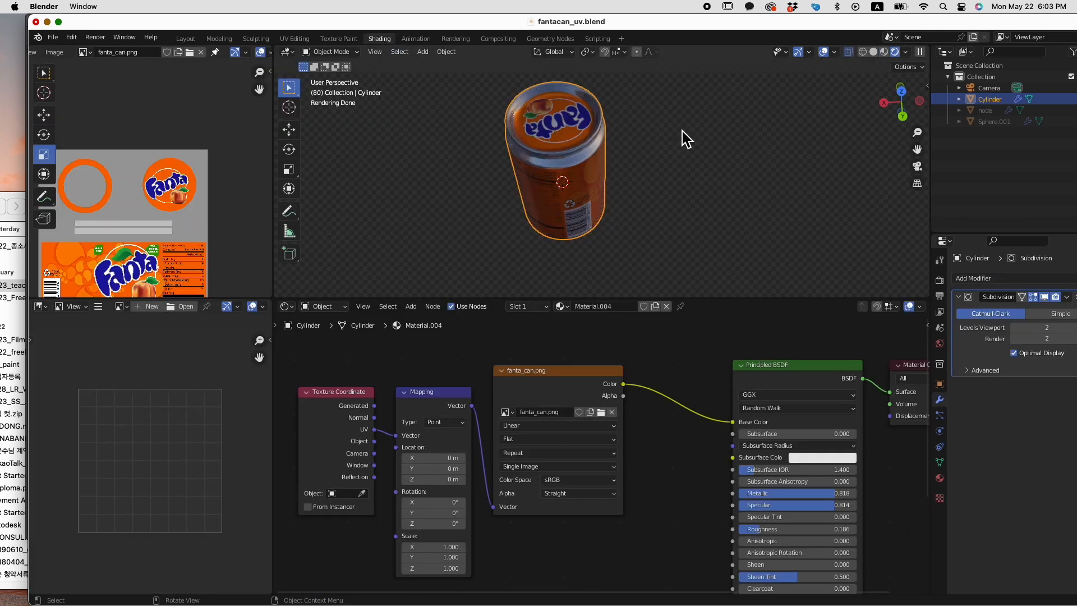
key("Tab")
middle_click_drag(609, 150, 664, 135)
left_click(906, 110)
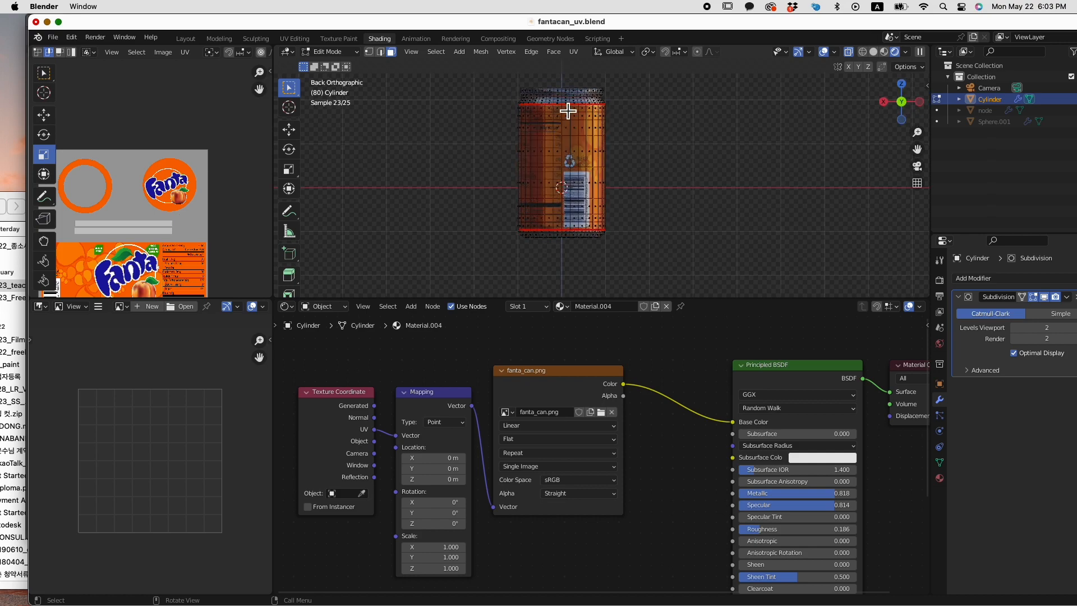
left_click_drag(501, 111, 681, 235)
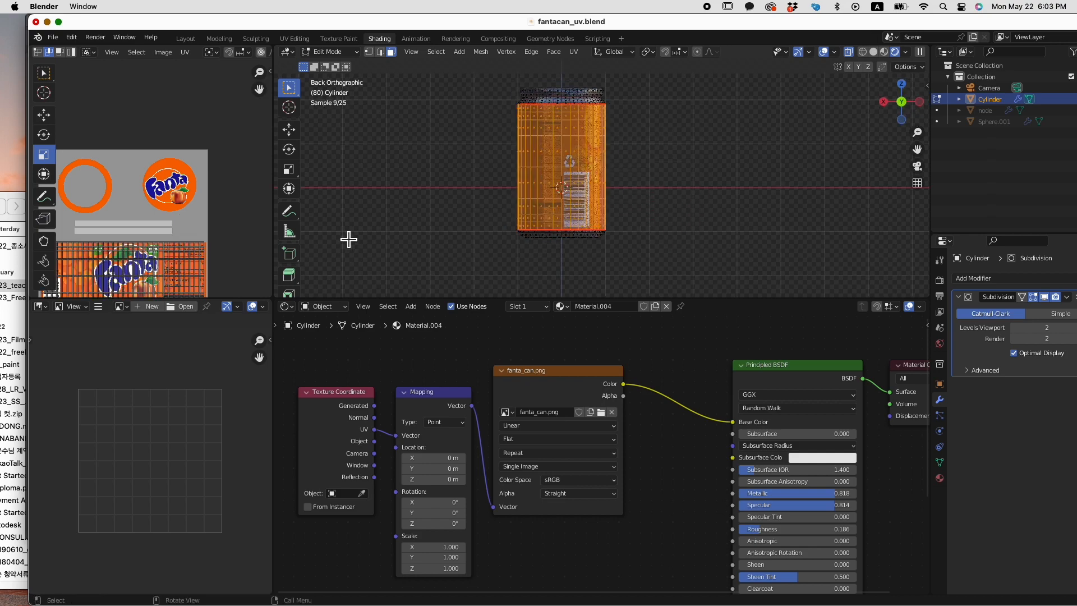
scroll(233, 239, "up", 5)
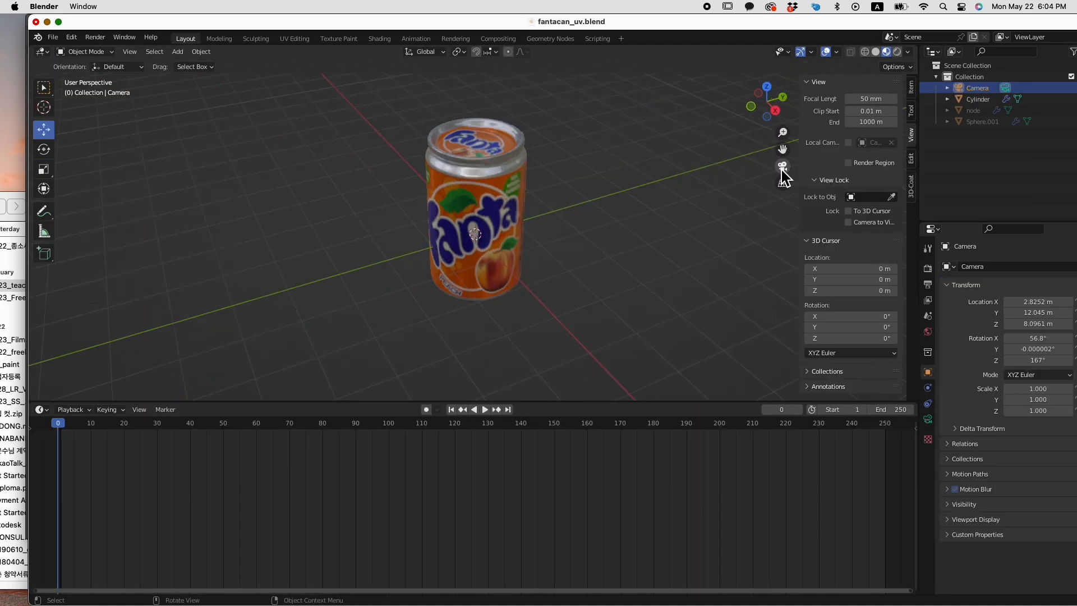
- Look through the camera and set its X, Y and Z location to 0 m
left_click(783, 166)
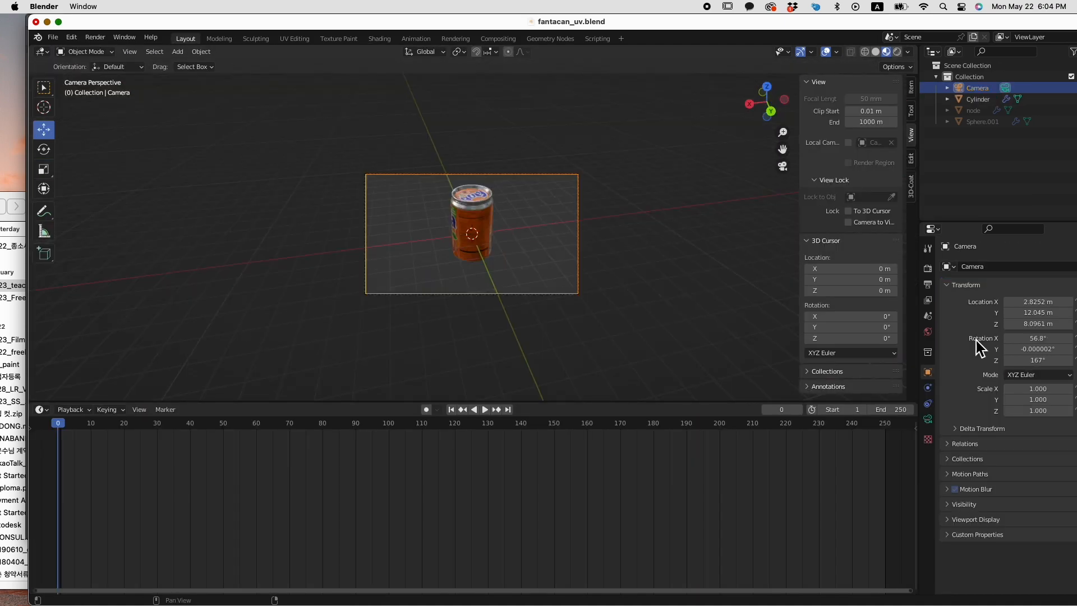
left_click(1049, 302)
type("0")
key("Return")
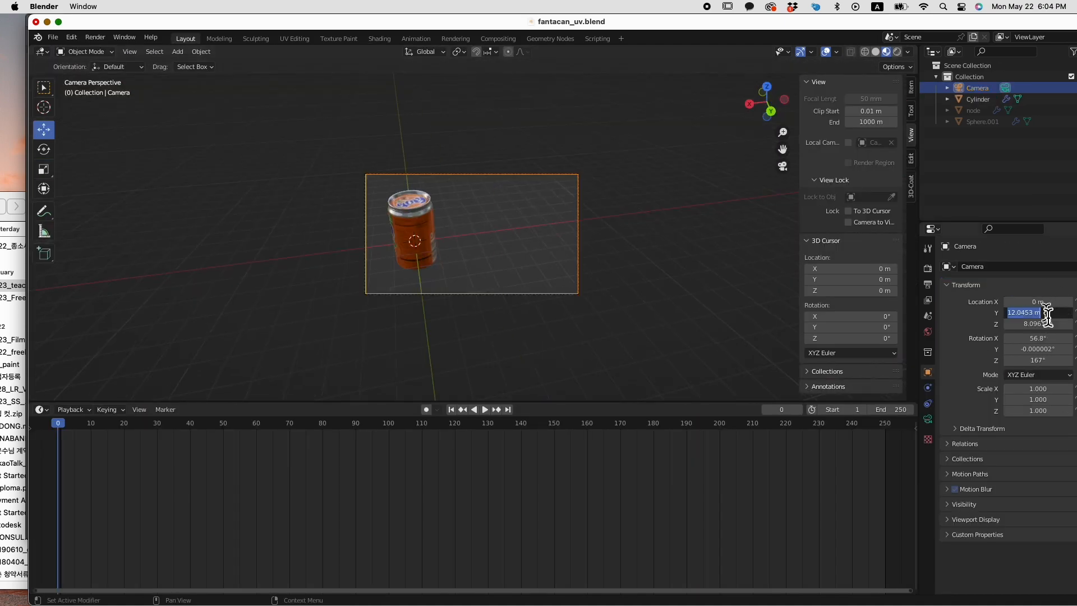
type("0")
key("Return")
type("0")
key("Return")
- Set the camera's rotation to 0° on all axes and leave the camera view
left_click(1049, 339)
type("0")
key("Tab")
key("Tab")
type("0")
key("Return")
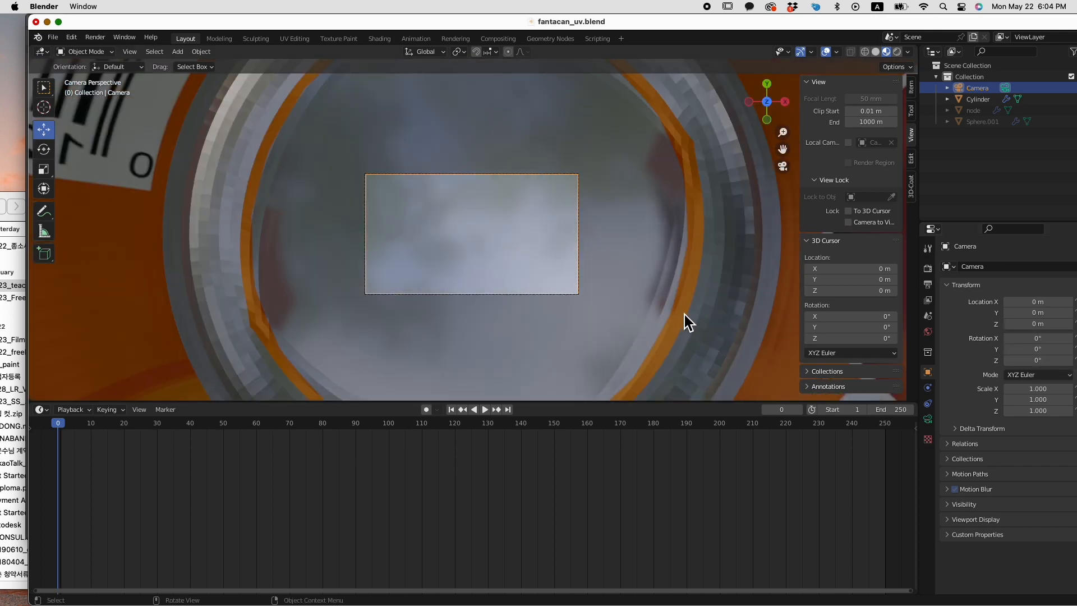
left_click(783, 168)
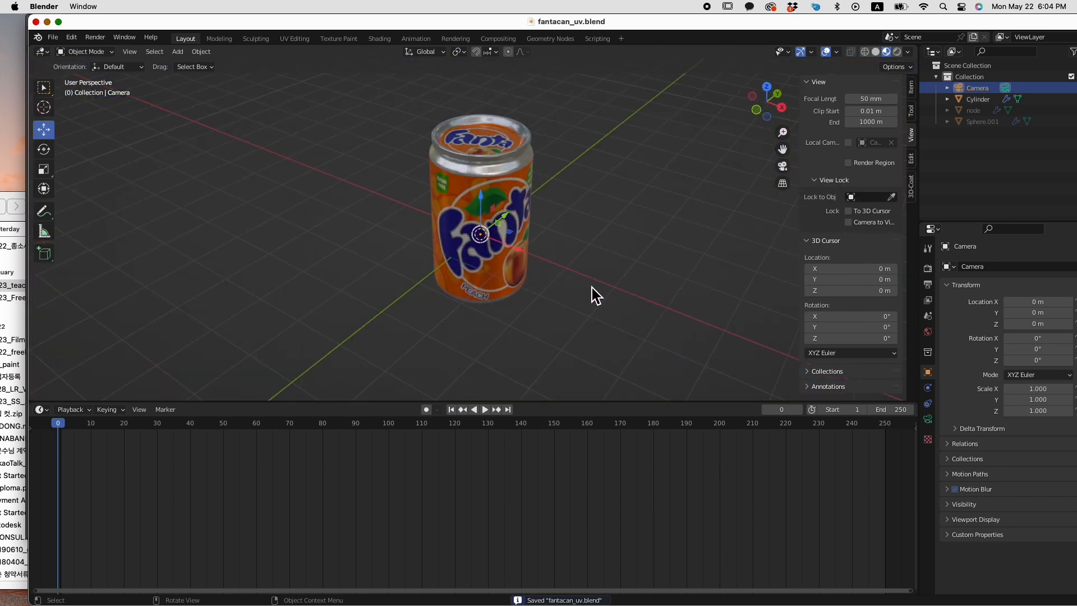
- Add a Bezier circle around the can, scale it uniformly to about 10.9, and save the file
scroll(534, 274, "down", 4)
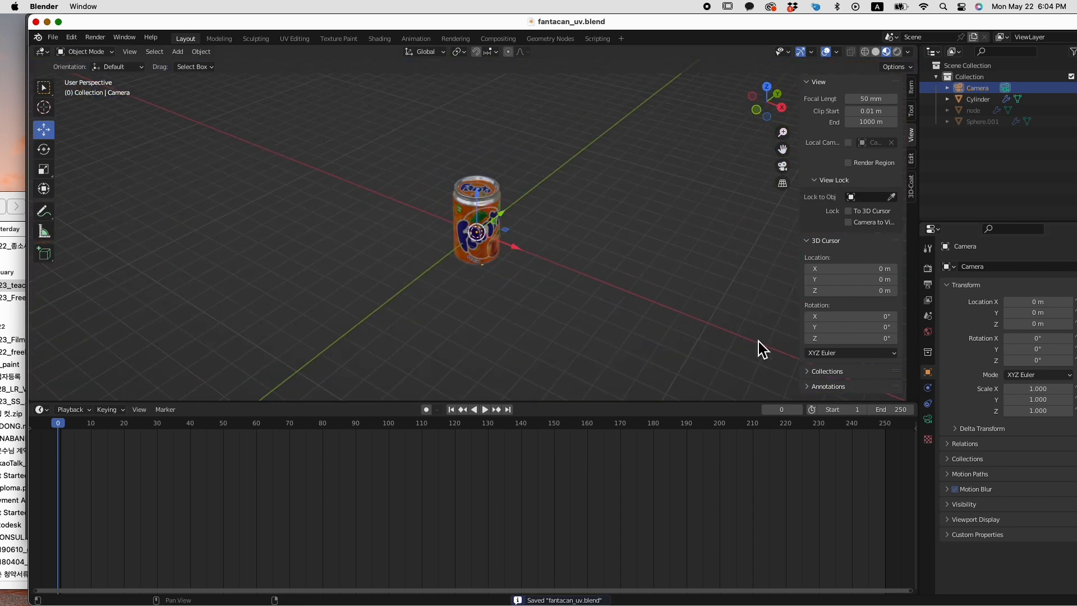
key("shift+a")
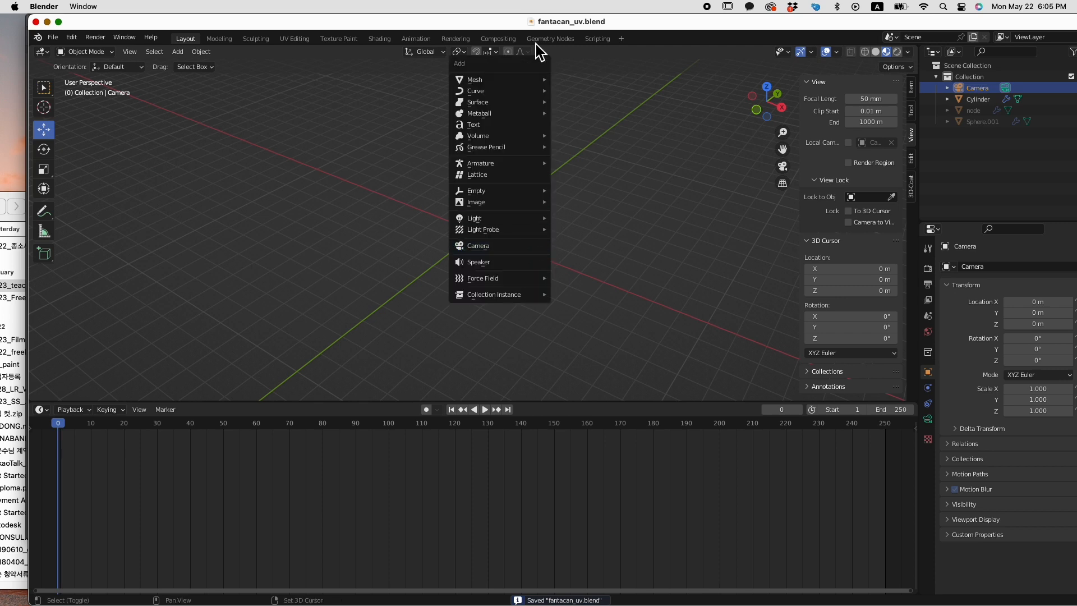
mouse_move(524, 93)
left_click(575, 103)
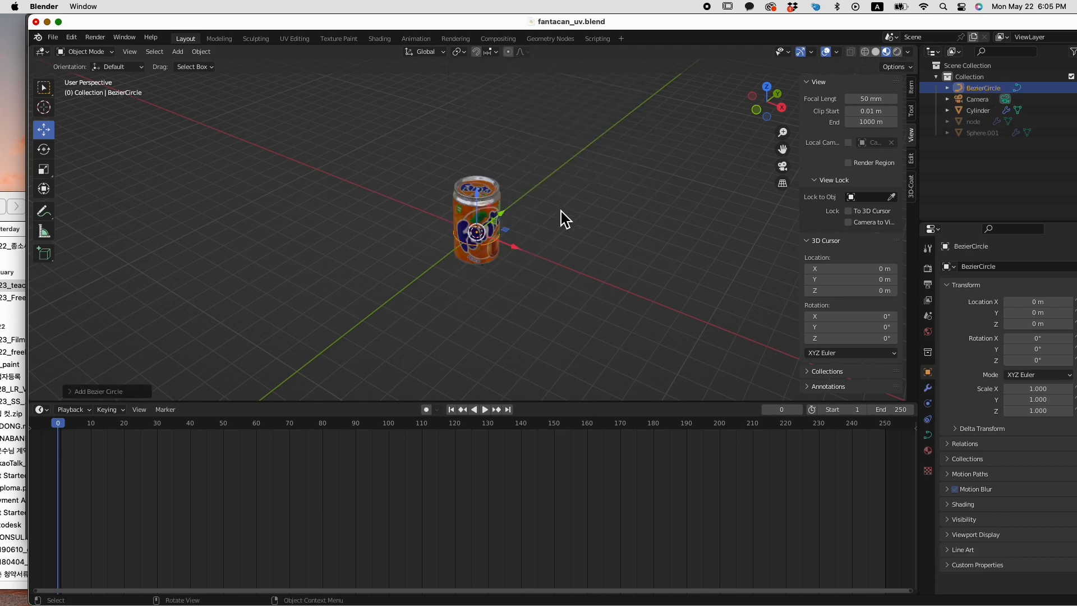
key("s")
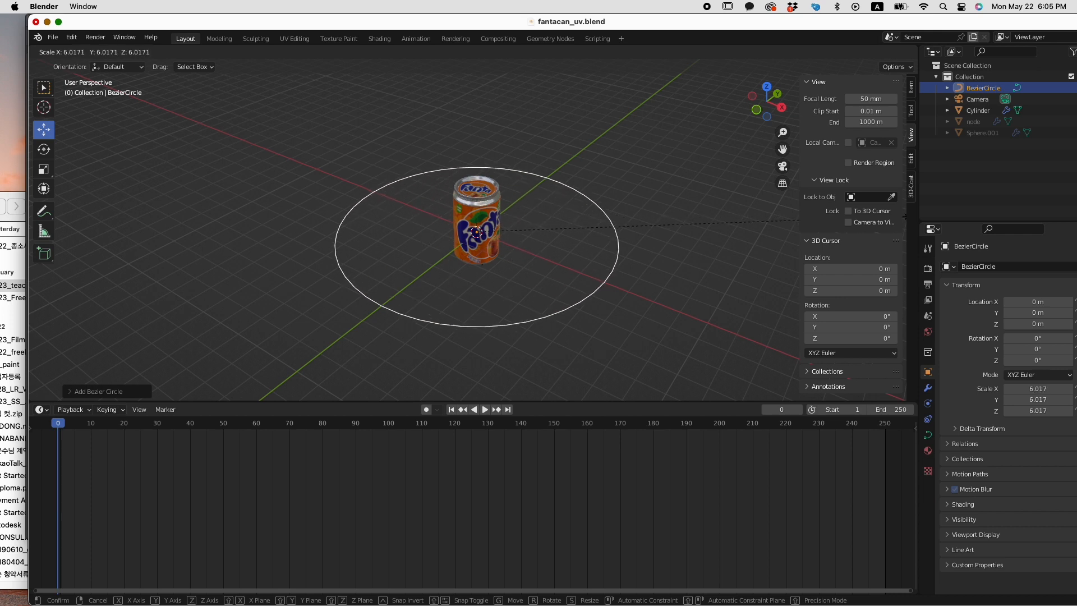
left_click(340, 190)
key("super+s")
- Rename the Bezier circle as path
left_click(985, 91)
double_click(986, 89)
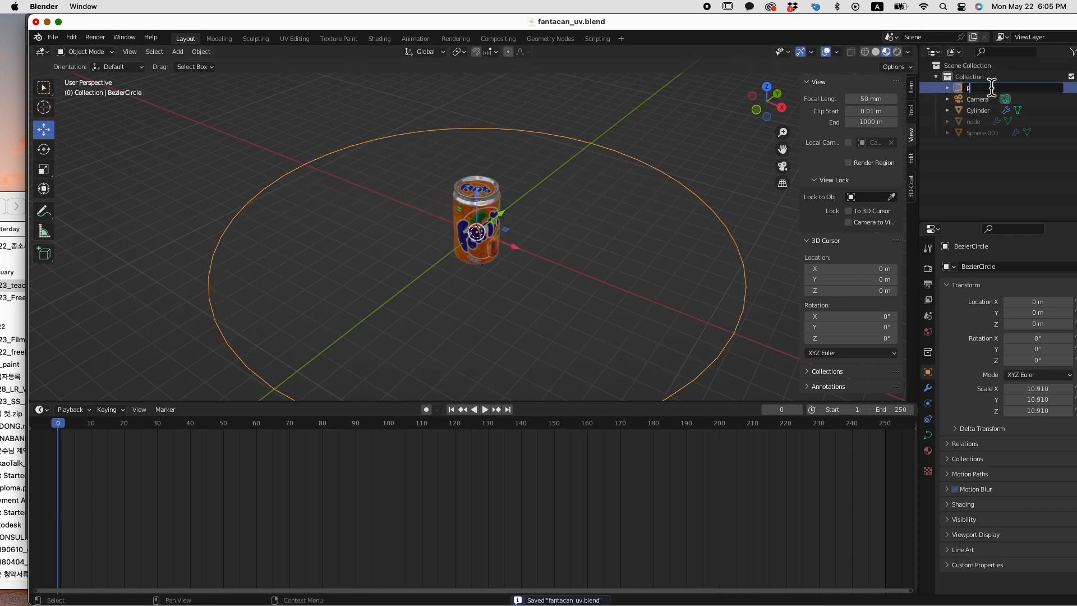
type("path")
key("Return")
- Add a Follow Path constraint to the camera with the circle named path as its target
left_click(988, 89)
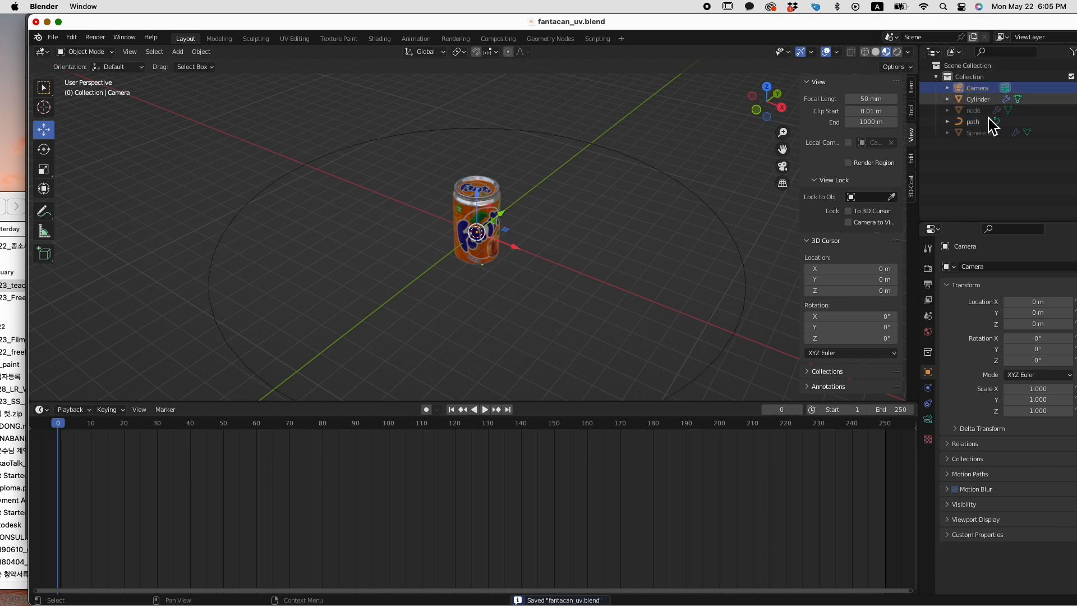
left_click(929, 418)
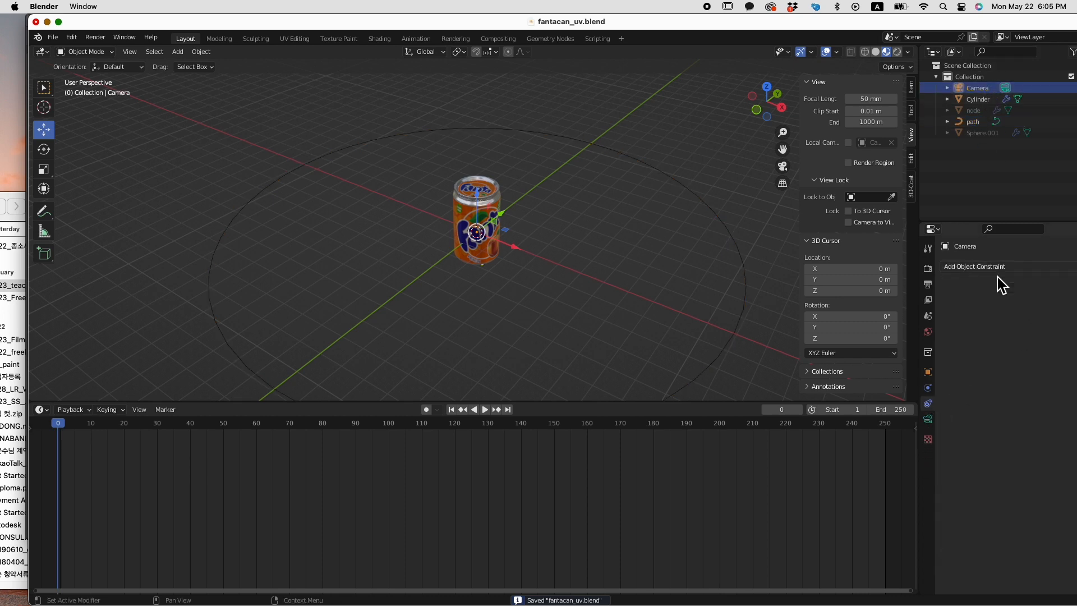
left_click(1027, 267)
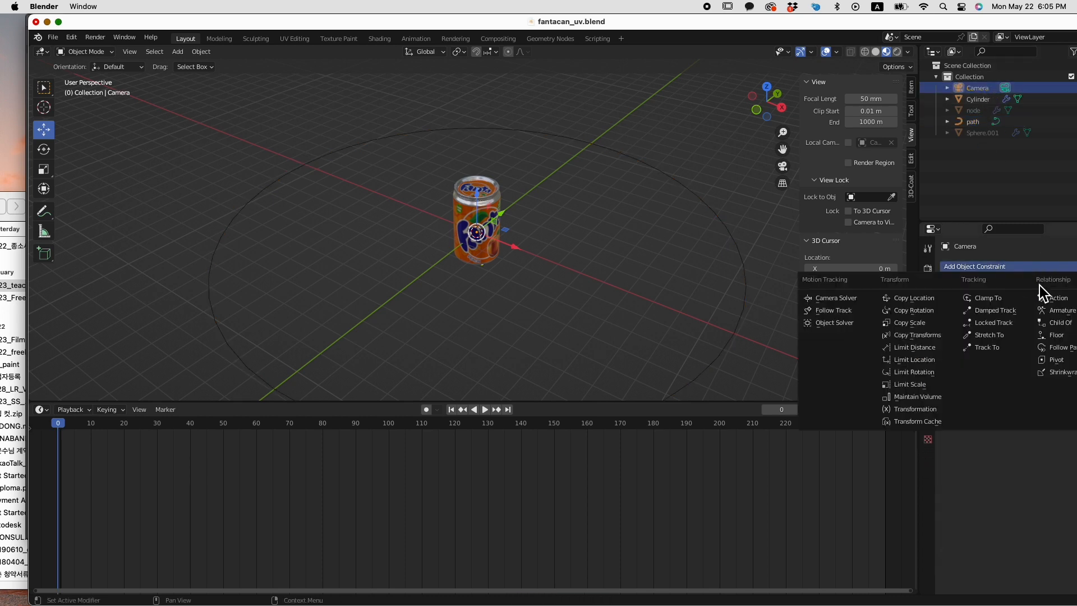
left_click(1054, 348)
left_click(1018, 306)
left_click(1001, 326)
- Rotate the camera on the circle to face the can and look through it
left_click_drag(783, 151, 780, 94)
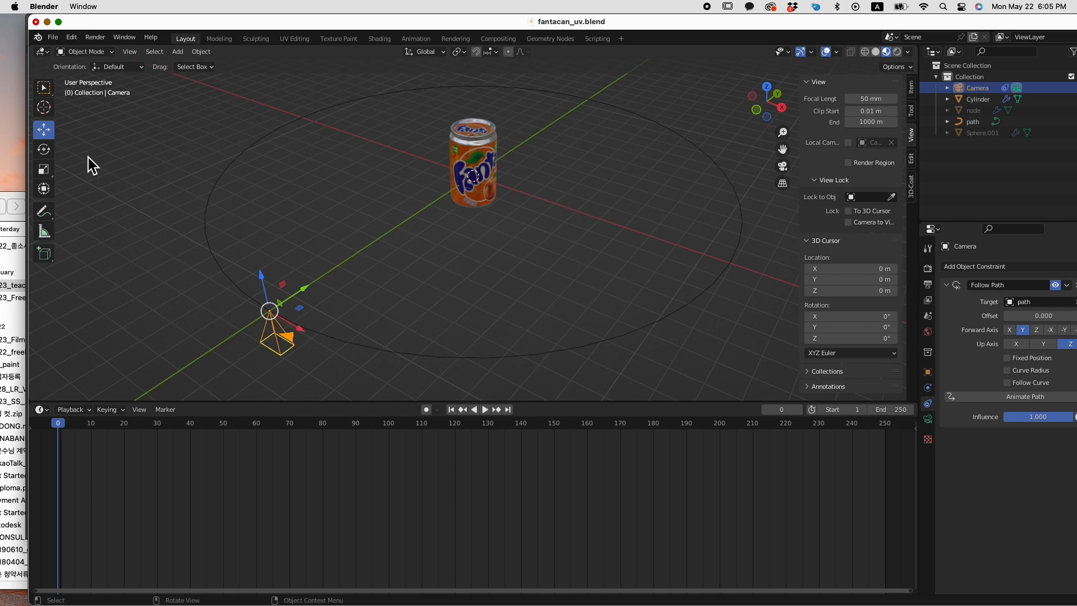
left_click(43, 149)
left_click_drag(253, 280, 217, 336)
left_click(782, 167)
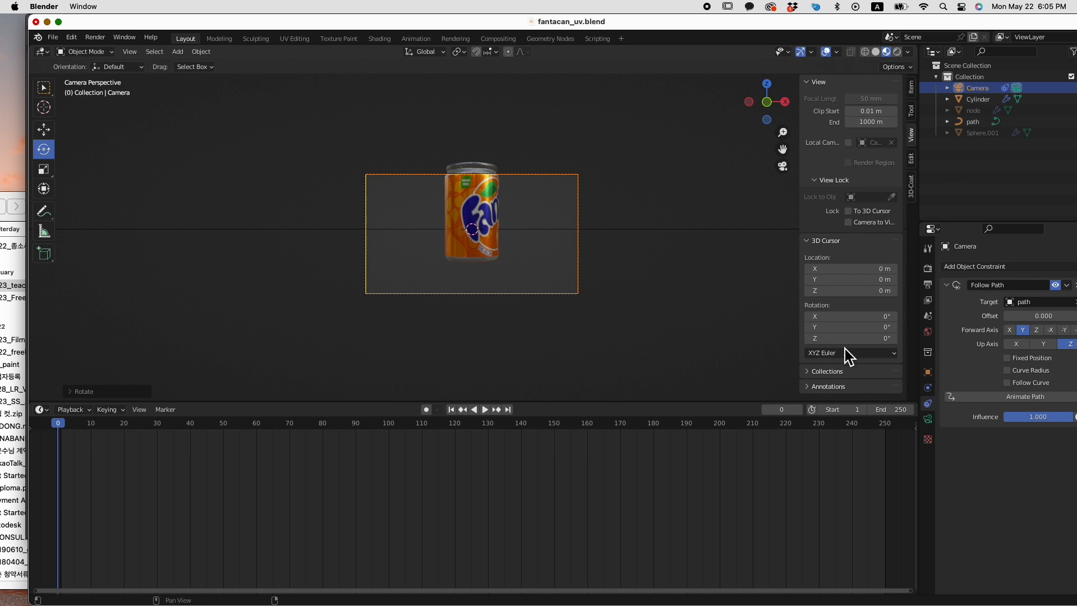
- Set the camera's X rotation to about 94.1° and level it with 0° on Y and Z
left_click(928, 372)
mouse_move(1042, 339)
left_mouse_down()
mouse_move(1066, 338)
mouse_move(1032, 349)
left_mouse_up()
left_click(1032, 349)
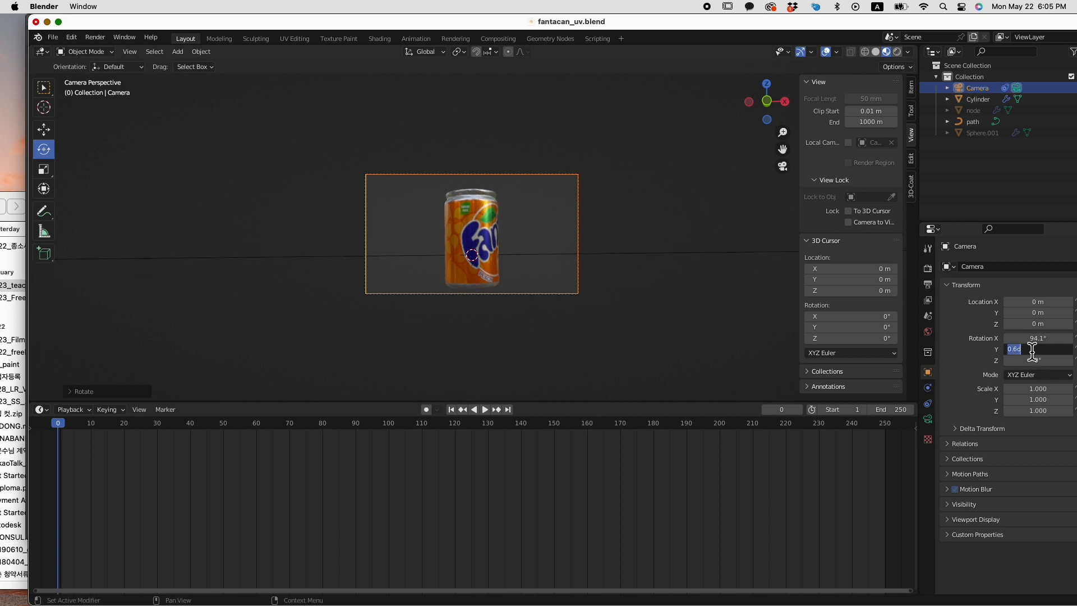
type("0")
key("Return")
- Try to reframe the can by navigating with the camera locked to the view, and undo the camera moves
mouse_move(1038, 302)
left_mouse_down()
mouse_move(1004, 302)
mouse_move(1035, 308)
left_mouse_up()
middle_click_drag(477, 233, 476, 232)
scroll(477, 244, "down", 10)
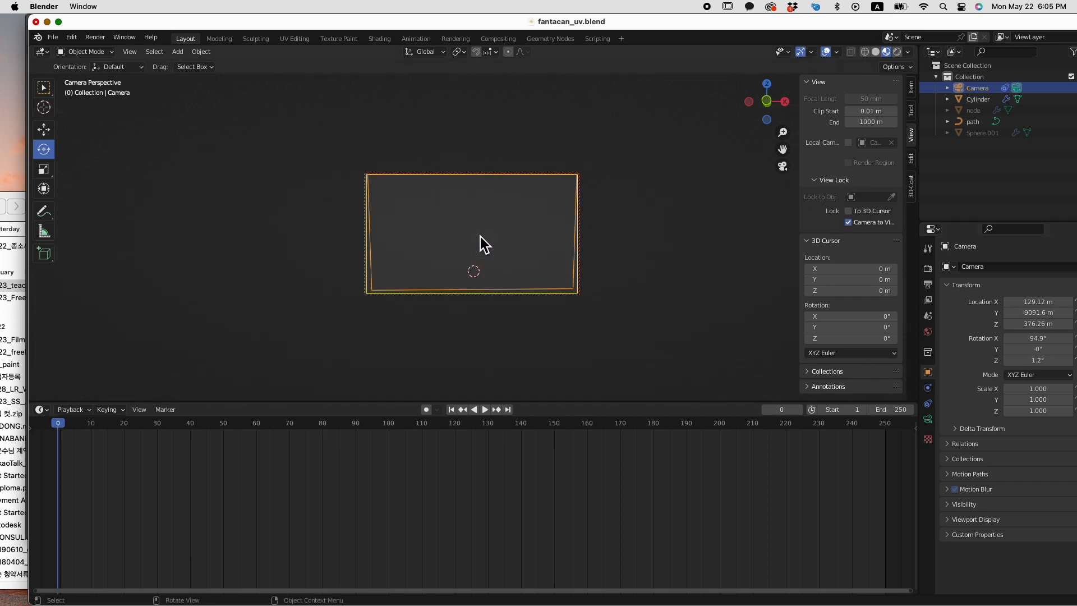
key("super+z")
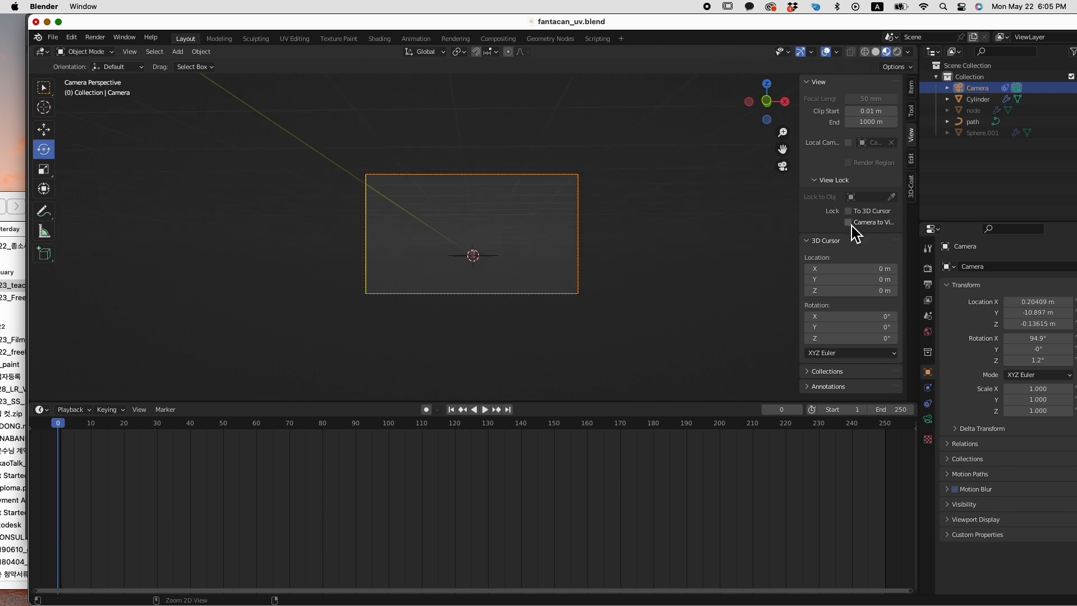
key("super+z")
- Save the file and add a Track To constraint to the camera with the can object Cylinder as target
key("super+s")
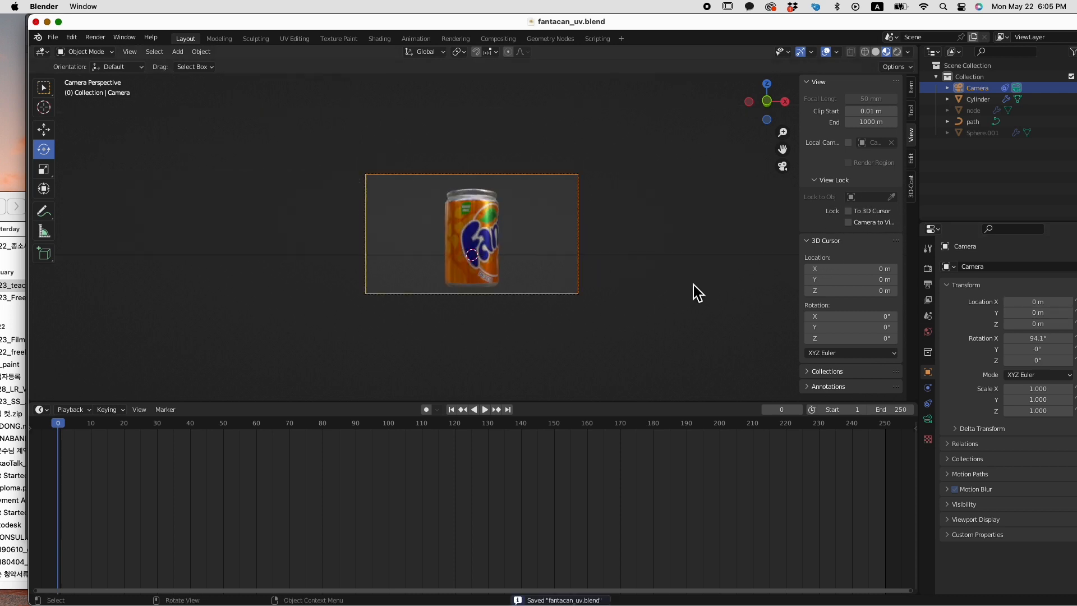
middle_click_drag(786, 267, 633, 314)
scroll(598, 300, "down", 10)
scroll(633, 314, "down", 4)
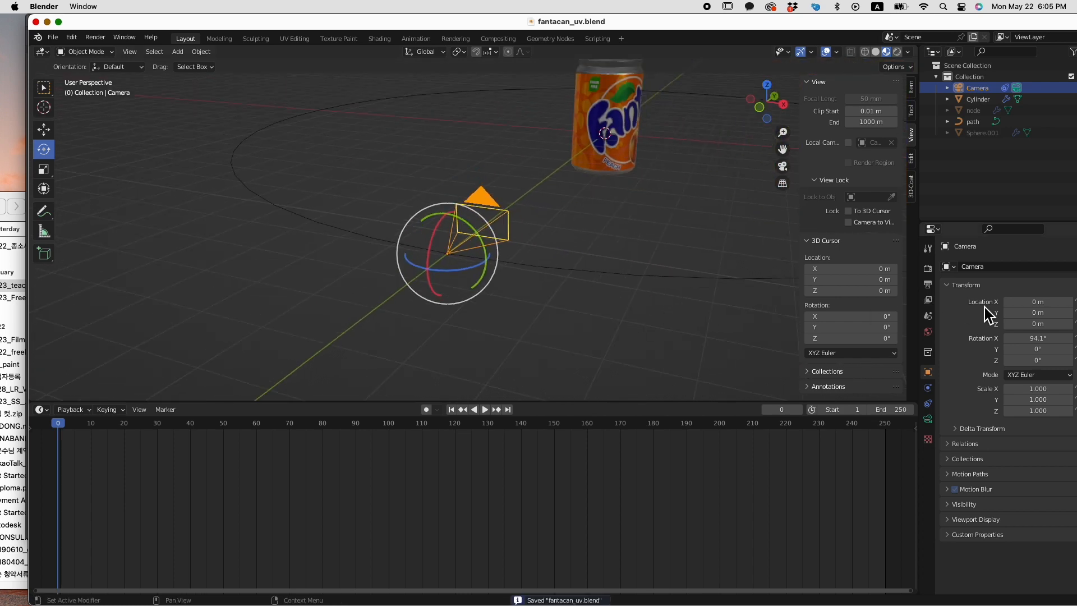
left_click(928, 419)
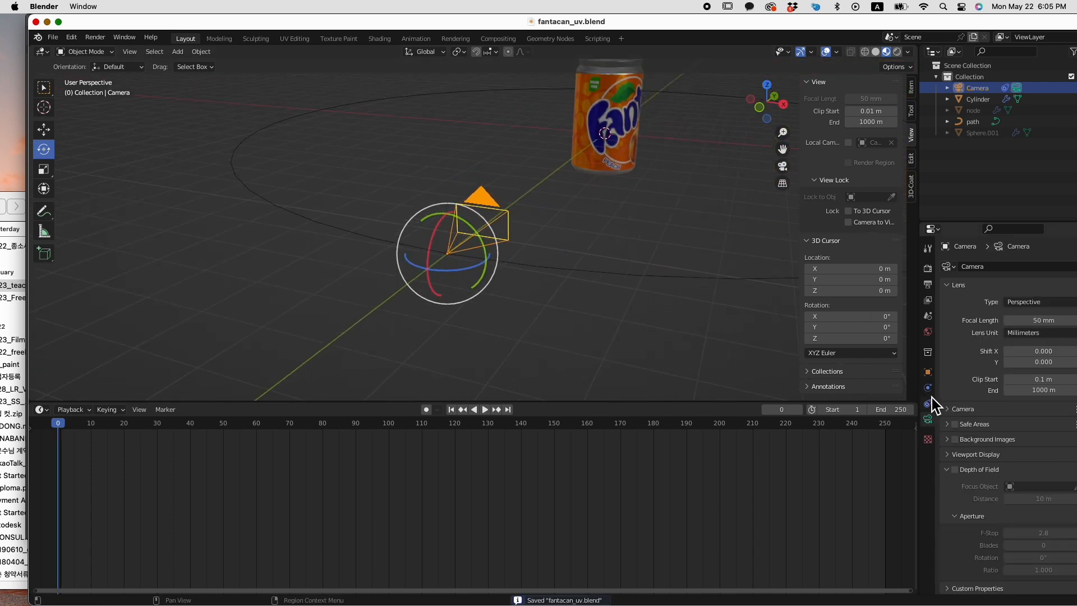
left_click(929, 403)
left_click(987, 272)
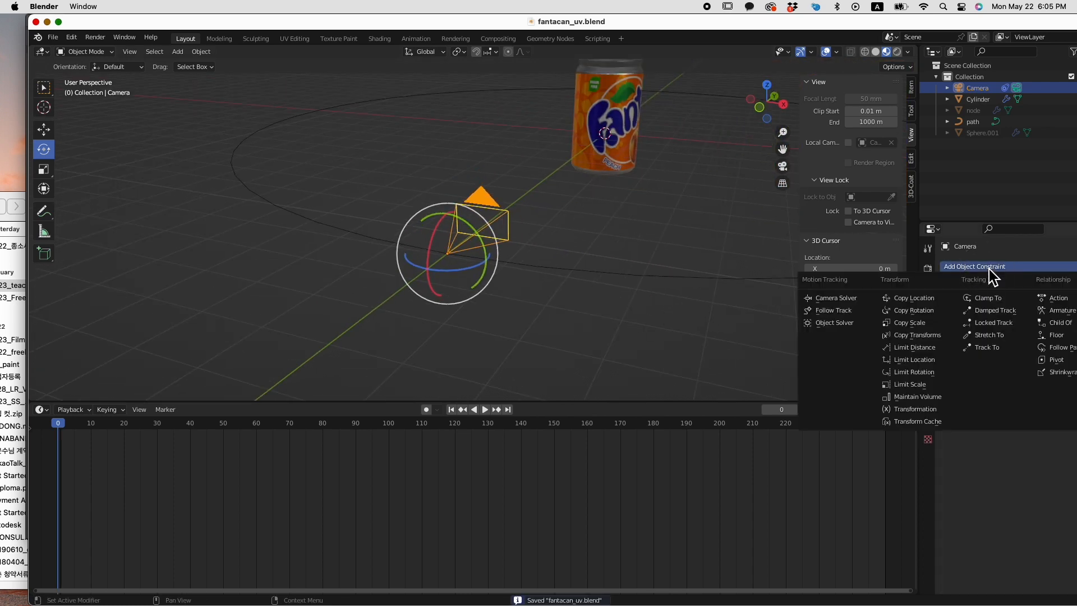
left_click(983, 349)
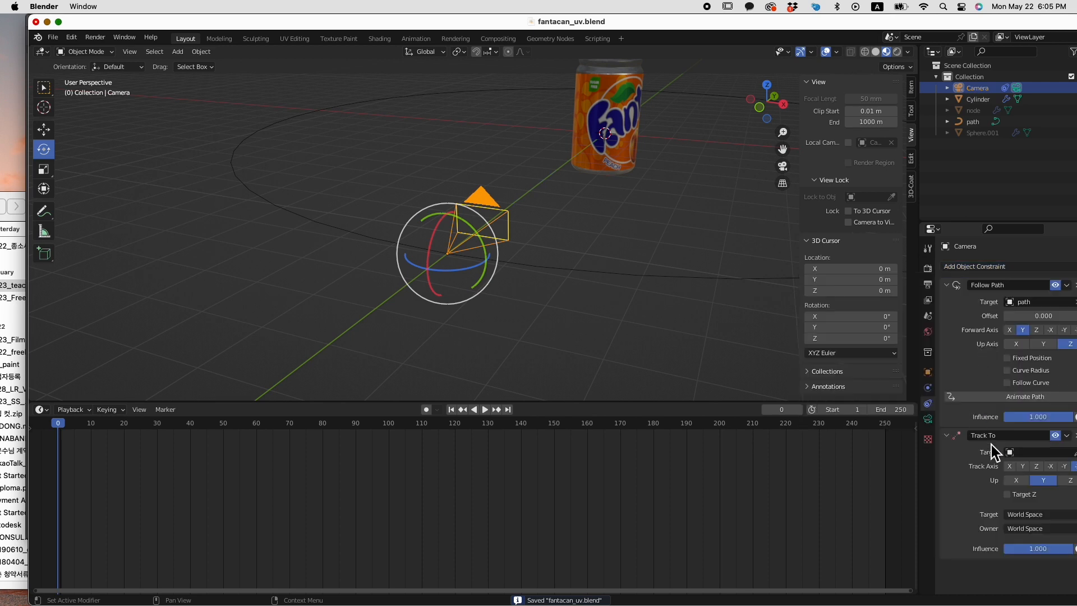
left_click(1015, 454)
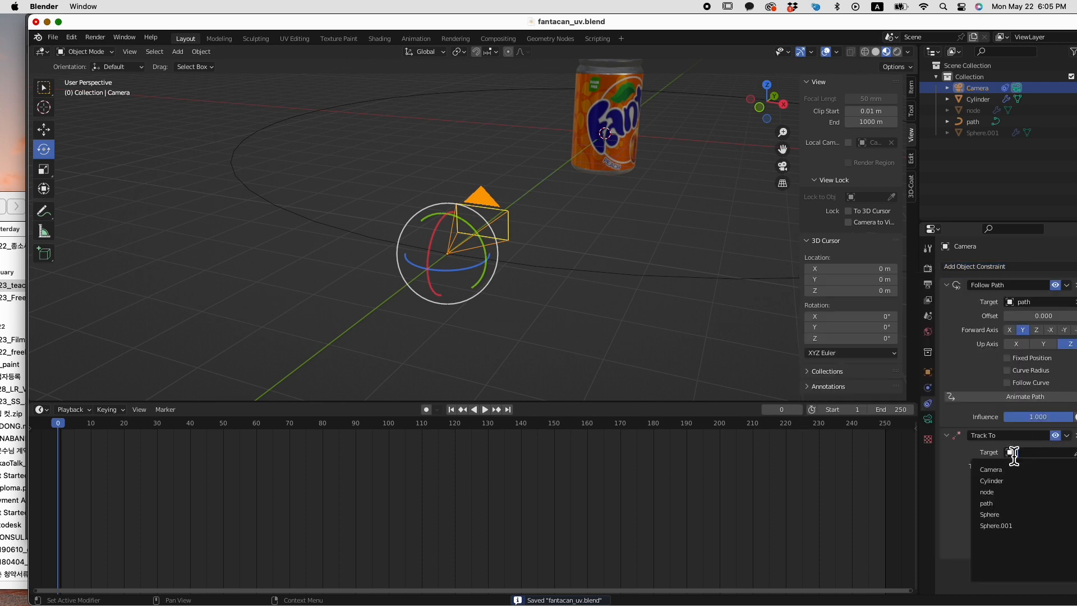
left_click(999, 481)
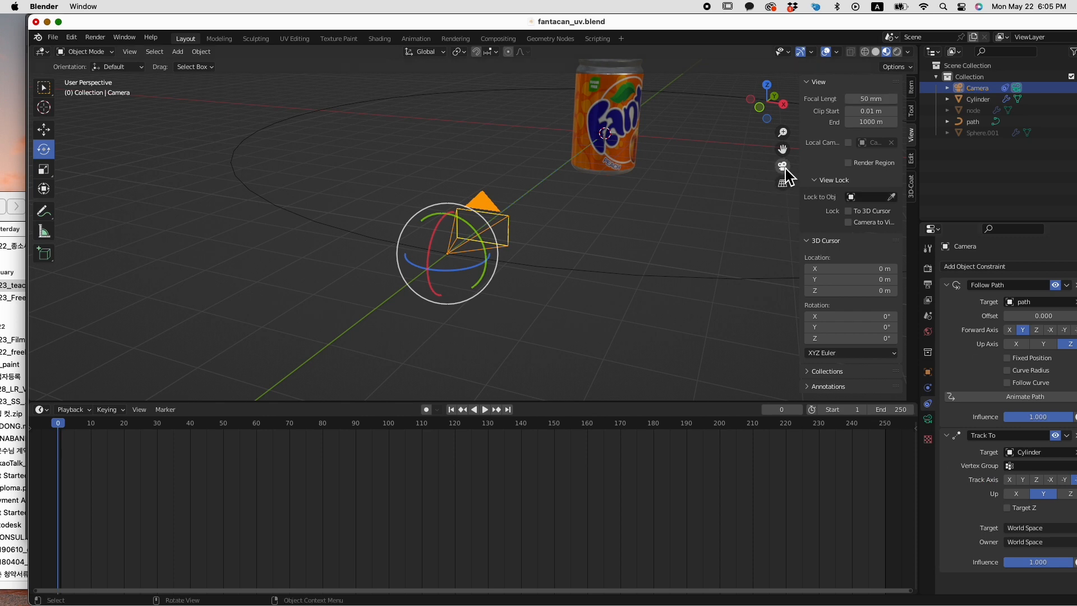
- Switch to the camera view, save the file, and play part of the animation to check the camera's orbit
left_click(783, 167)
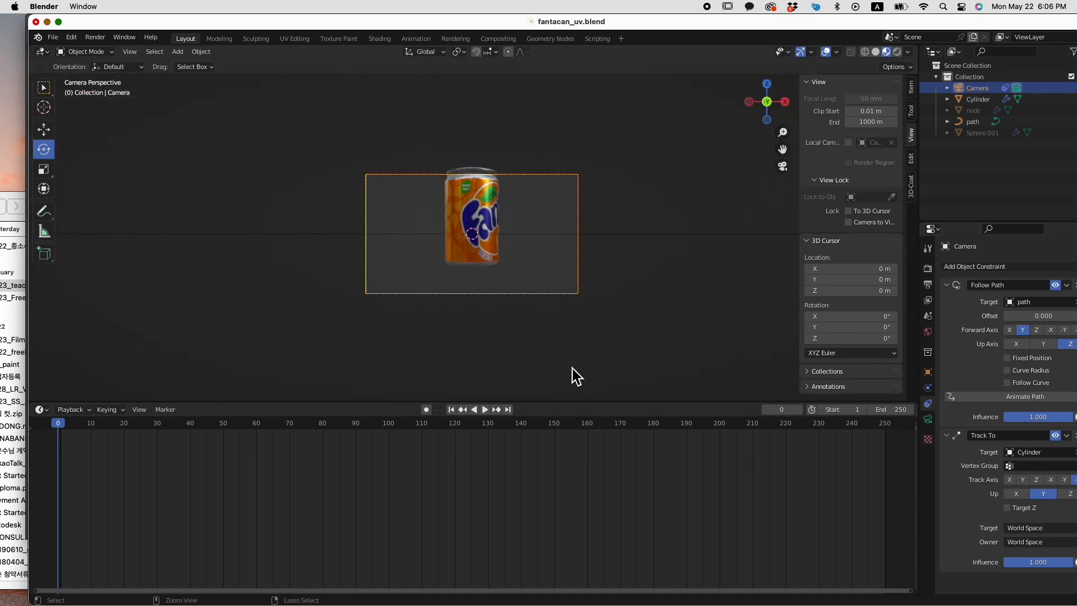
key("super+s")
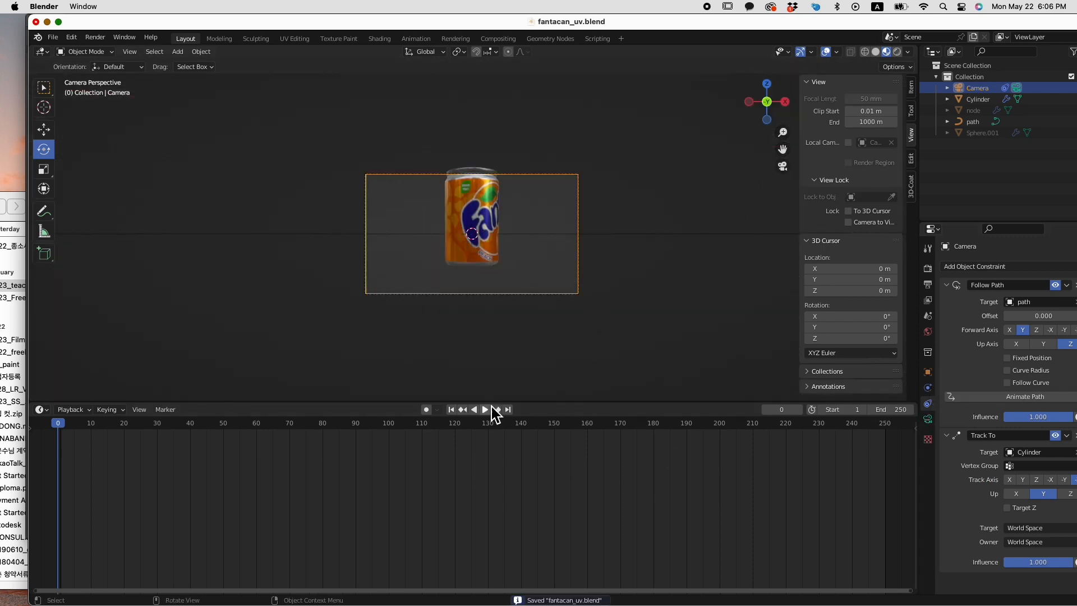
left_click(486, 410)
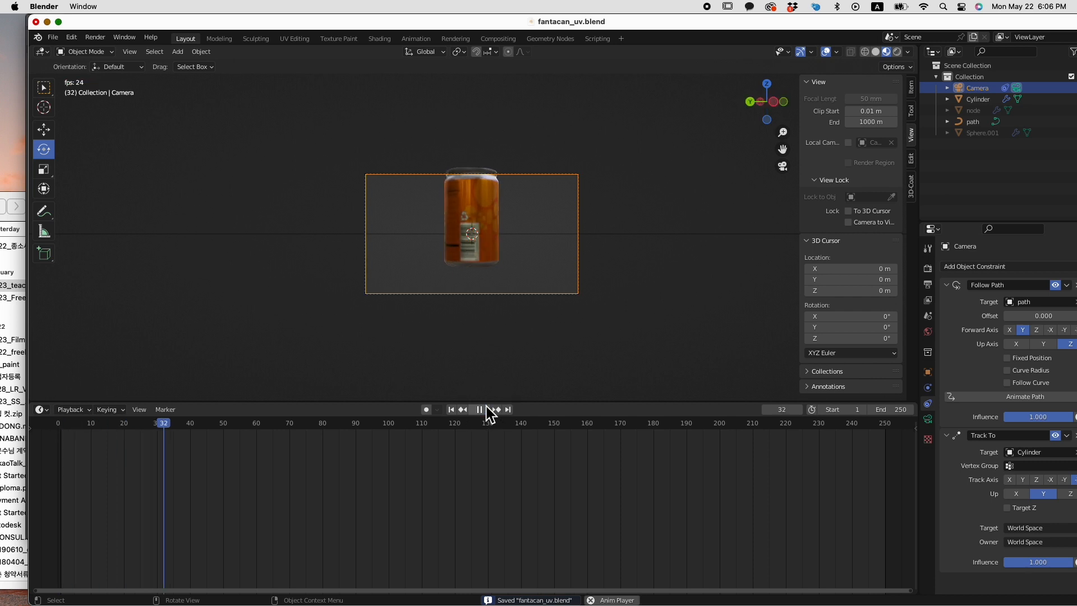
left_click(487, 409)
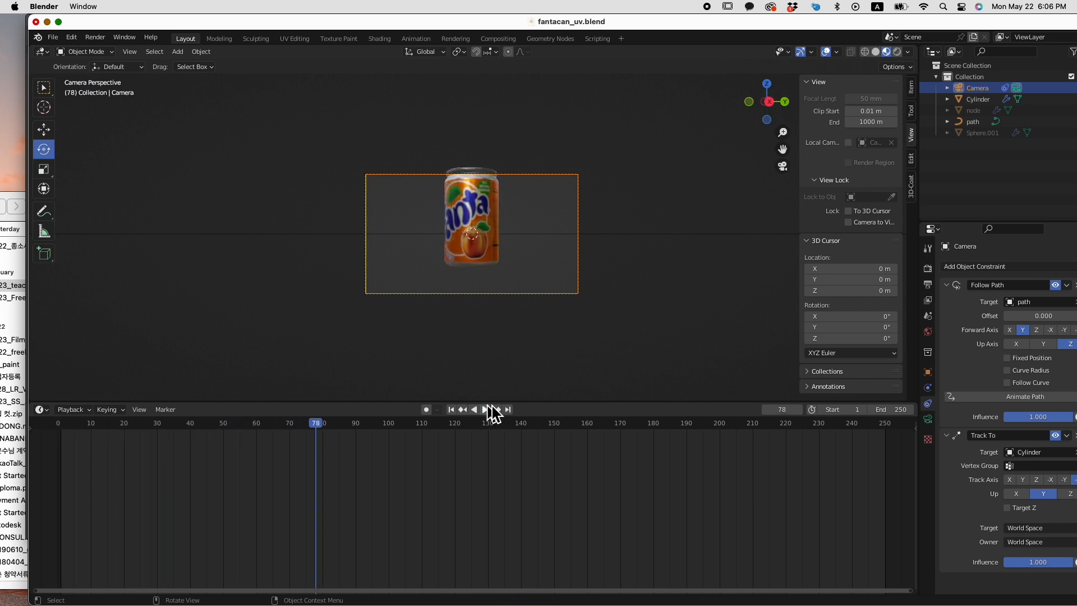
- Return the timeline to frame 0 and view the can through the camera
middle_click_drag(769, 177, 677, 255)
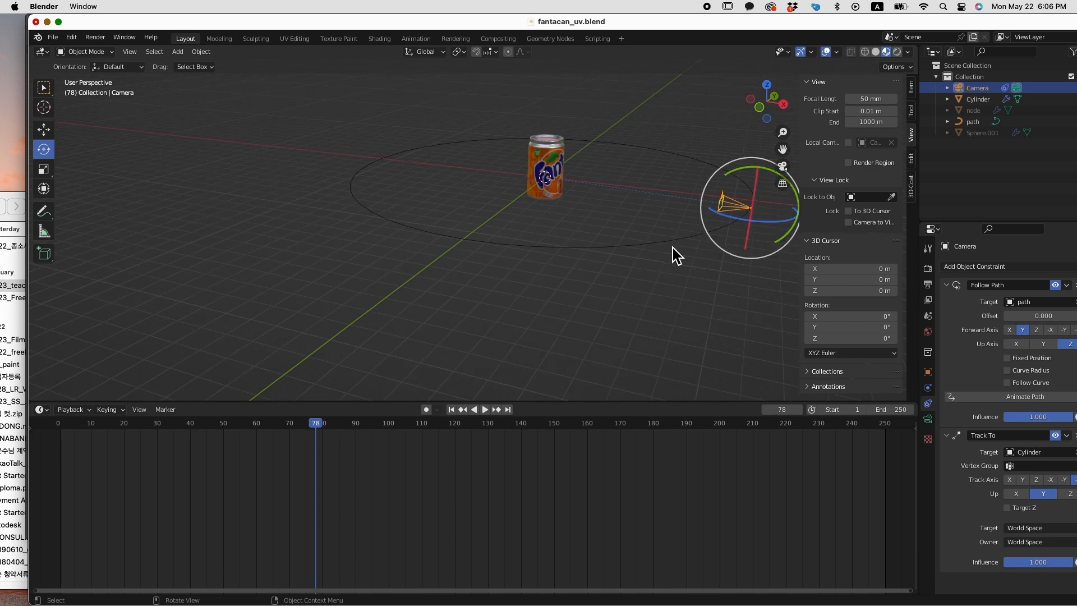
middle_click_drag(777, 158, 797, 163)
left_click_drag(213, 436, 57, 452)
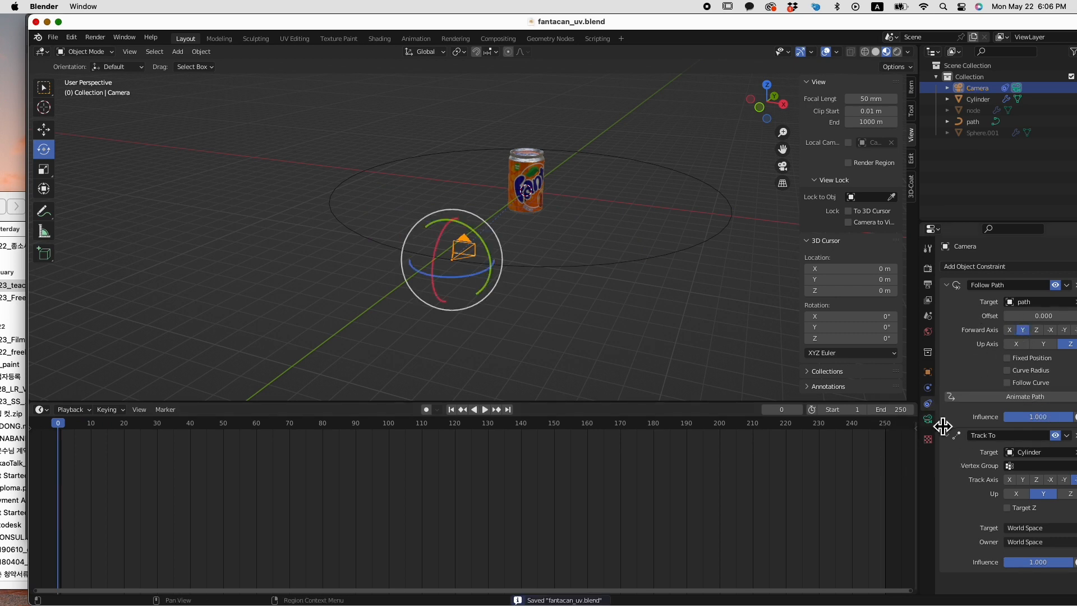
left_click(783, 166)
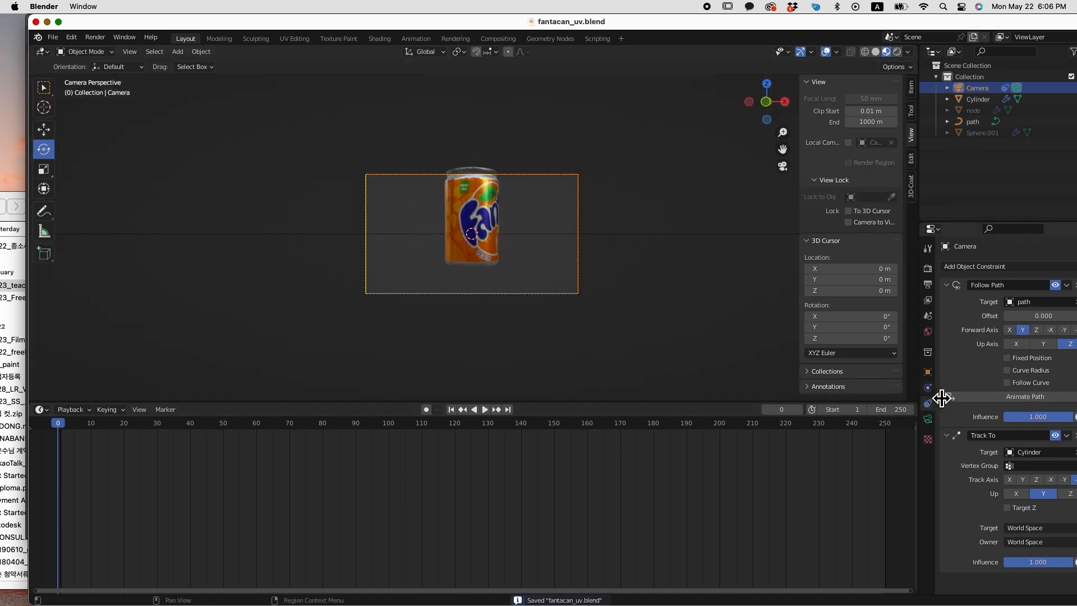
- Set the camera's focal length to 36 mm
left_click(928, 418)
left_click_drag(1035, 320, 1044, 350)
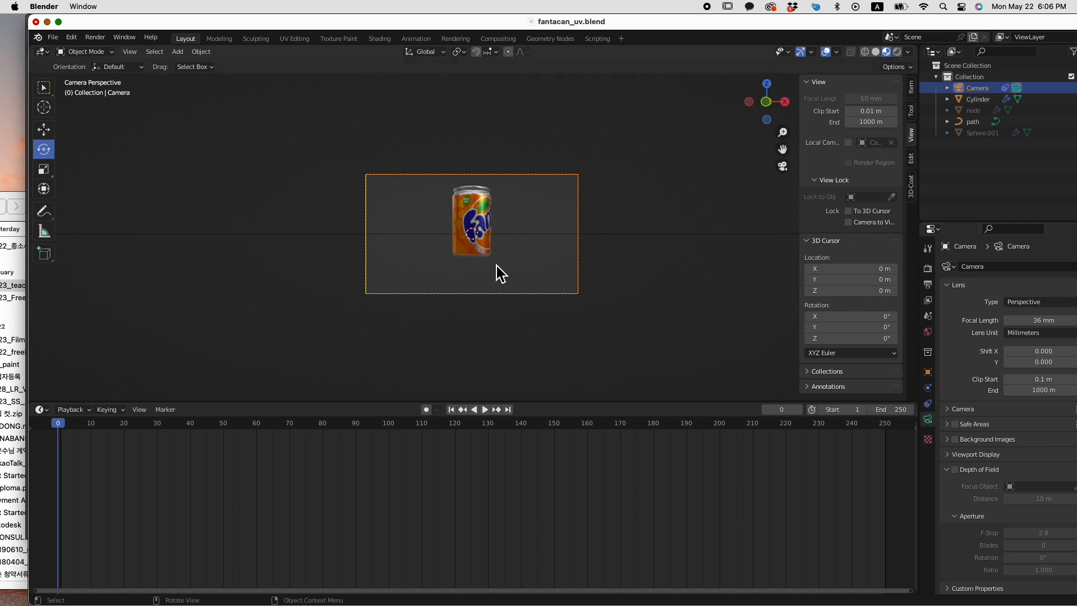
- Leave the camera view, try to rotate the camera freely, and disable its Track To constraint
middle_click_drag(496, 268, 437, 282)
scroll(442, 278, "down", 2)
left_click_drag(343, 234, 336, 243)
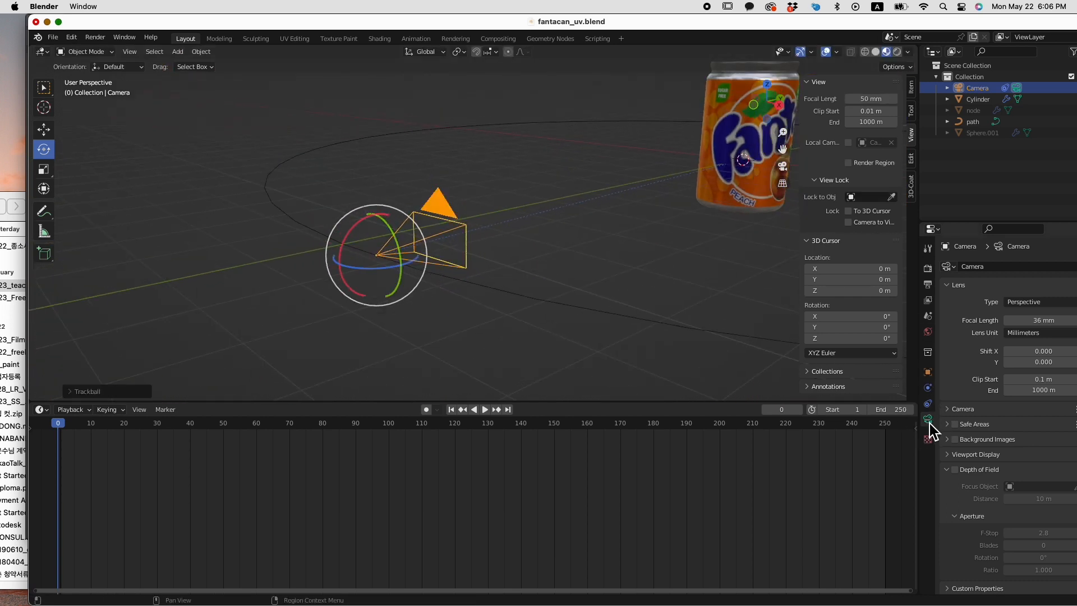
left_click(929, 403)
left_click_drag(835, 24, 775, 24)
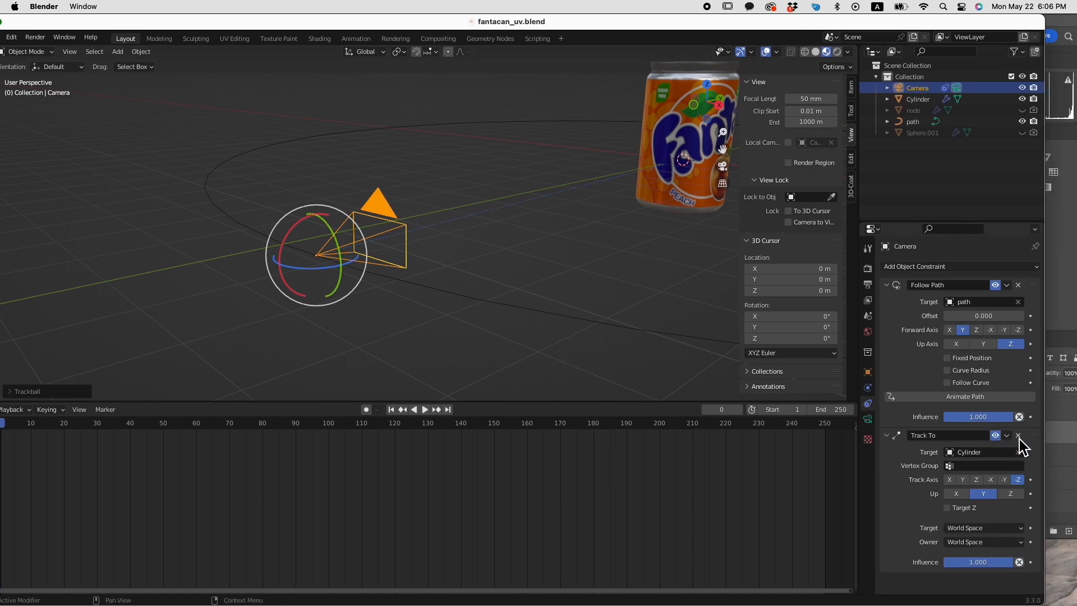
left_click(996, 435)
- Rotate the camera freely with Trackball rotation while its Track To constraint is disabled
middle_click_drag(310, 231, 378, 320)
key("r")
key("r")
left_click_drag(341, 332, 332, 281)
scroll(374, 268, "down", 3)
middle_click_drag(377, 276, 301, 230)
left_click_drag(321, 22, 389, 23)
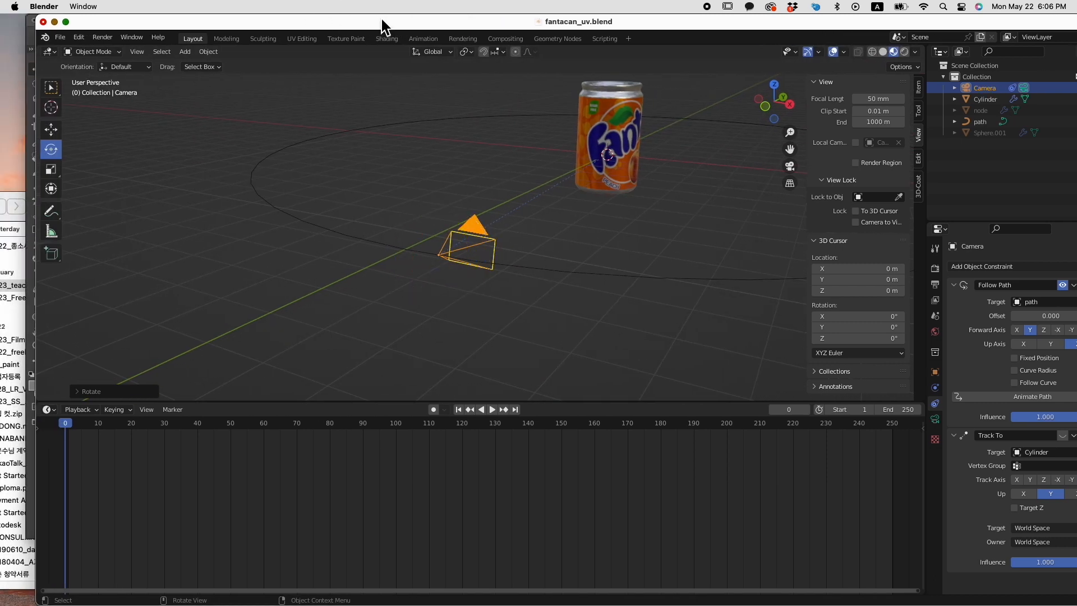
- Reposition the camera to X -0.13 m and Z 0.44586 m, and look at the can through it
left_click(56, 129)
left_click_drag(438, 224, 438, 185)
left_click(790, 167)
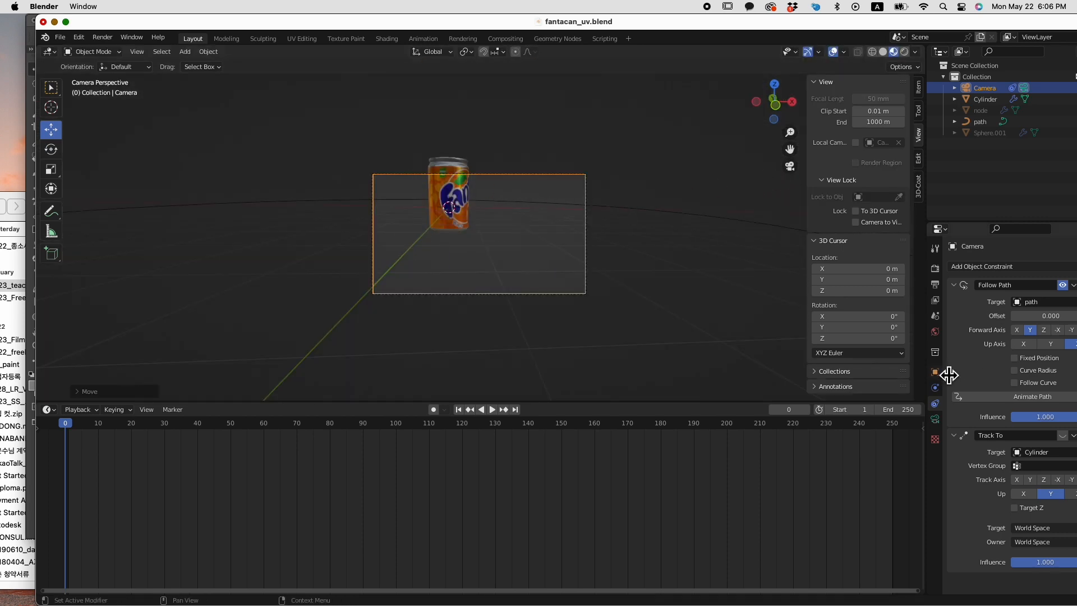
left_click(935, 372)
mouse_move(1038, 324)
left_mouse_down()
mouse_move(1058, 324)
mouse_move(1032, 302)
mouse_move(1051, 310)
left_mouse_up()
middle_click_drag(494, 279, 493, 284)
left_click(791, 166)
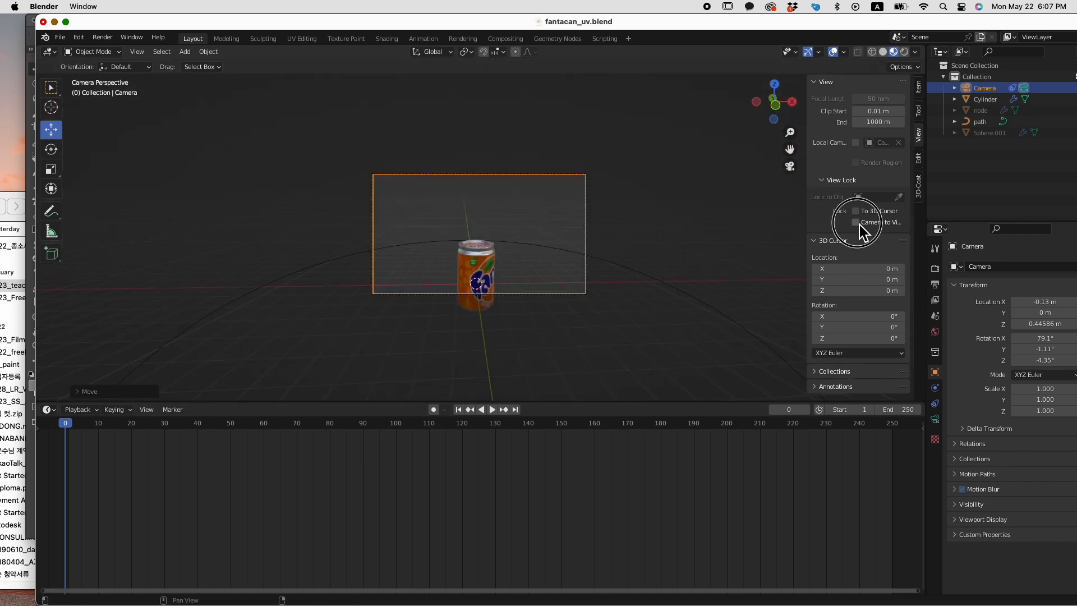
- Try to reframe the can by zooming out with the camera locked to the view, and undo the camera moves
left_click(855, 222)
scroll(496, 289, "down", 5)
middle_click_drag(496, 293, 494, 293)
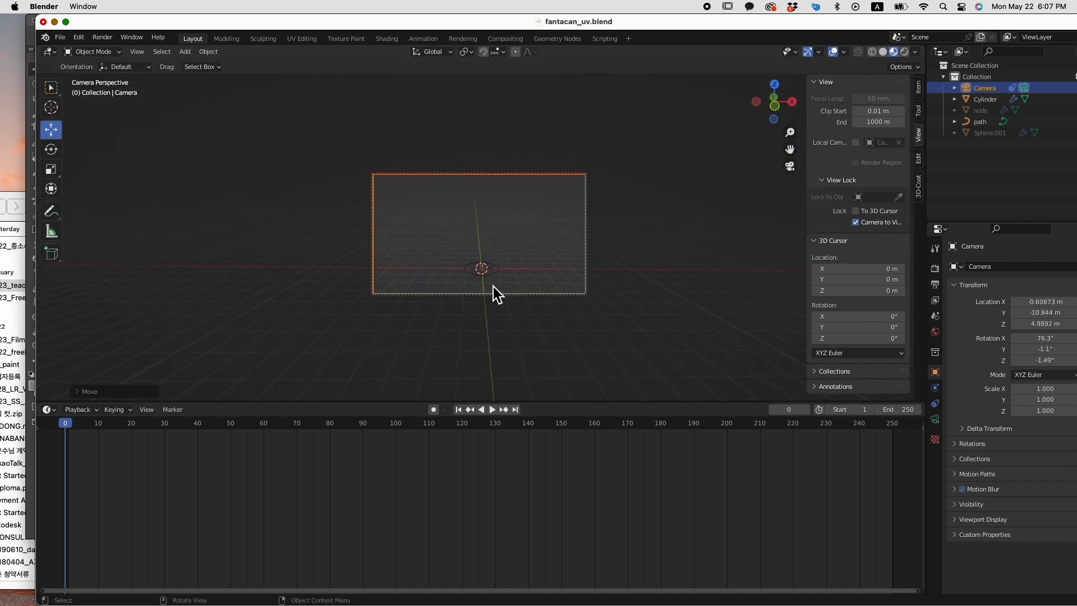
left_click_drag(789, 130, 790, 269)
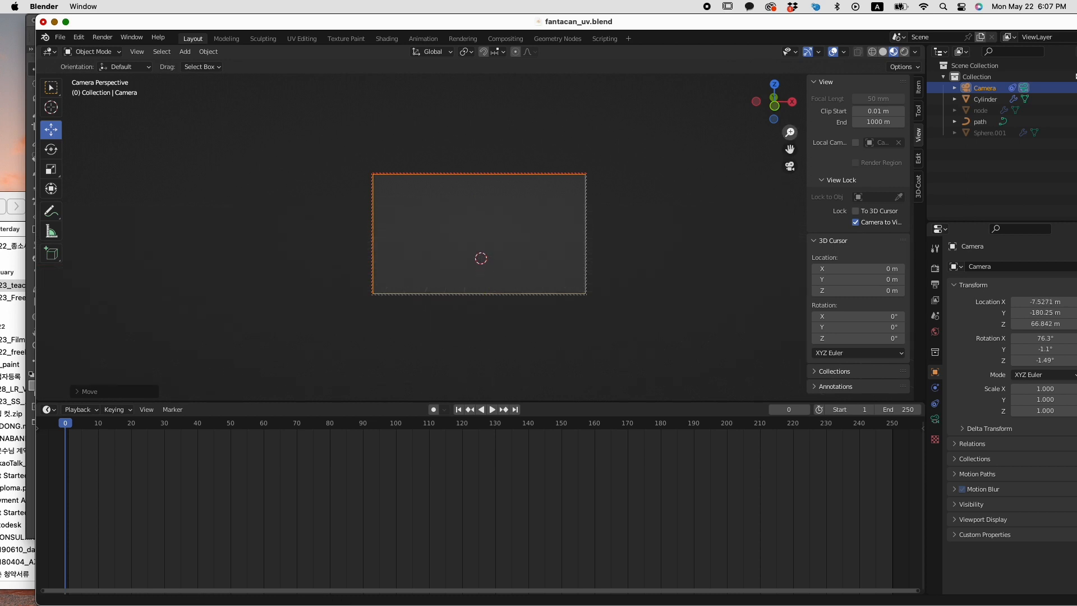
key("ctrl+z")
- Adjust the camera's location to Y -0.08 m and Z 0.27586 m, save the file, and unlock the camera from the view
mouse_move(1044, 313)
left_mouse_down()
mouse_move(1061, 324)
mouse_move(1032, 325)
left_mouse_up()
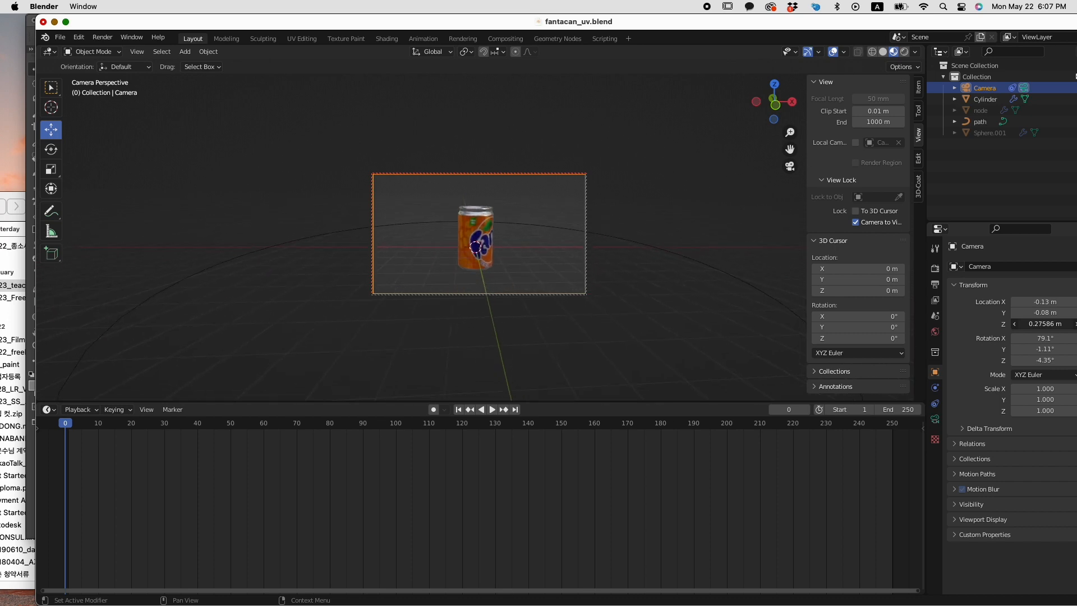
key("ctrl+s")
left_click(862, 224)
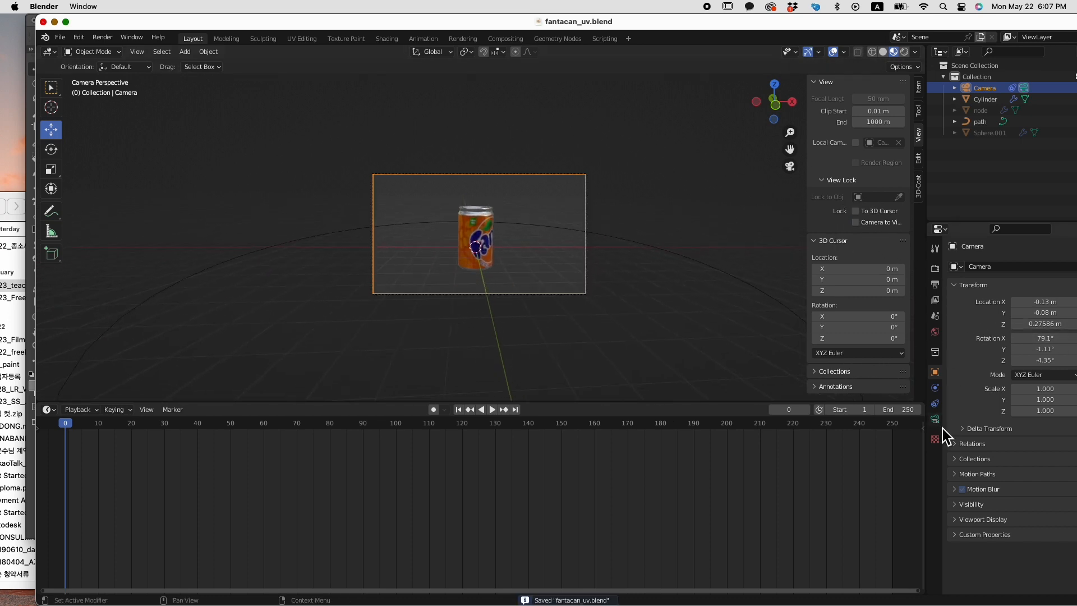
- Re-enable the camera's Track To constraint and play part of the animation
left_click(935, 404)
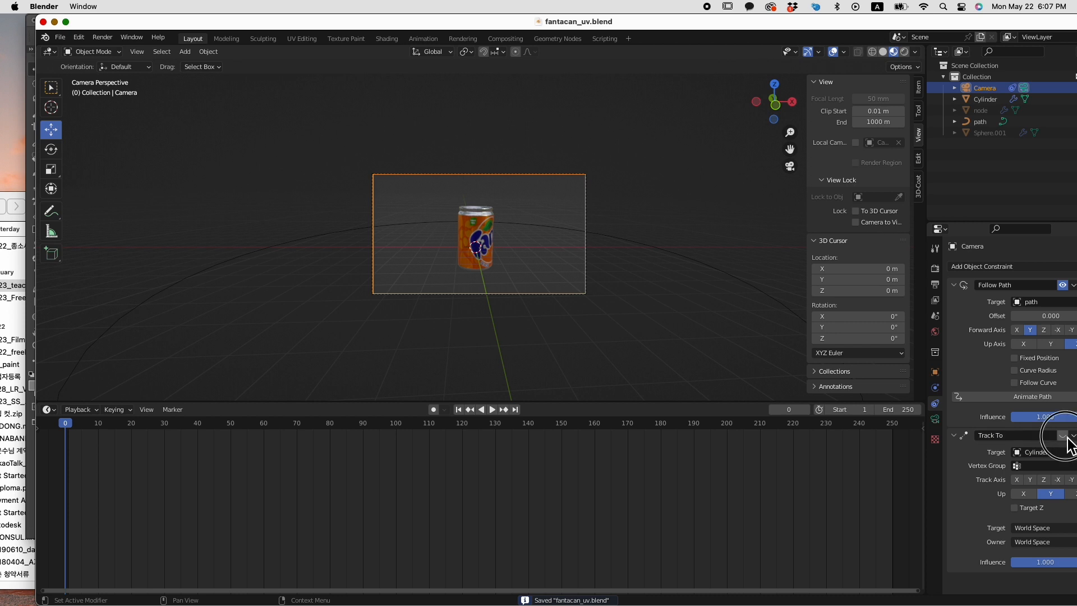
left_click(1063, 436)
mouse_move(77, 428)
left_mouse_down()
mouse_move(432, 430)
mouse_move(89, 436)
left_mouse_up()
key("space")
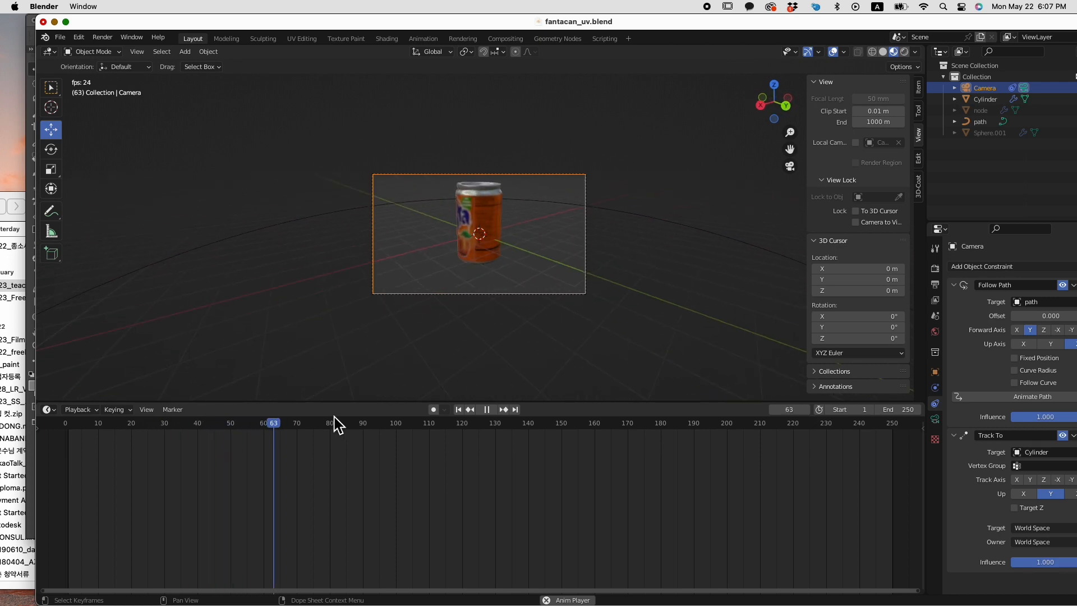
key("space")
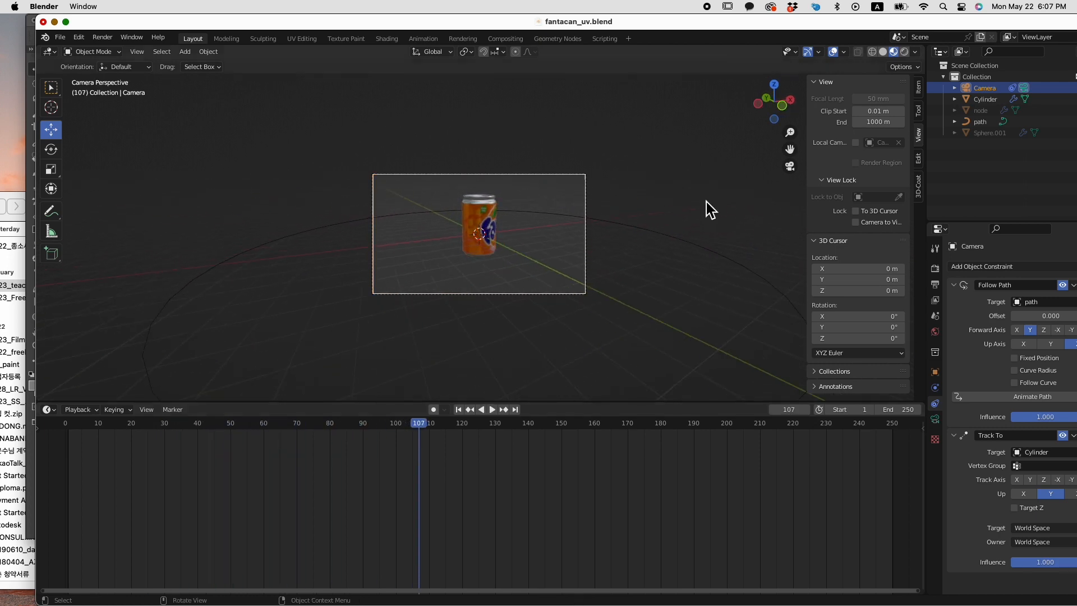
- Inspect the camera path from outside, return to frame 0, and replay part of the orbit through the camera
left_click(787, 167)
middle_click_drag(586, 309, 404, 379)
left_click_drag(319, 436, 455, 335)
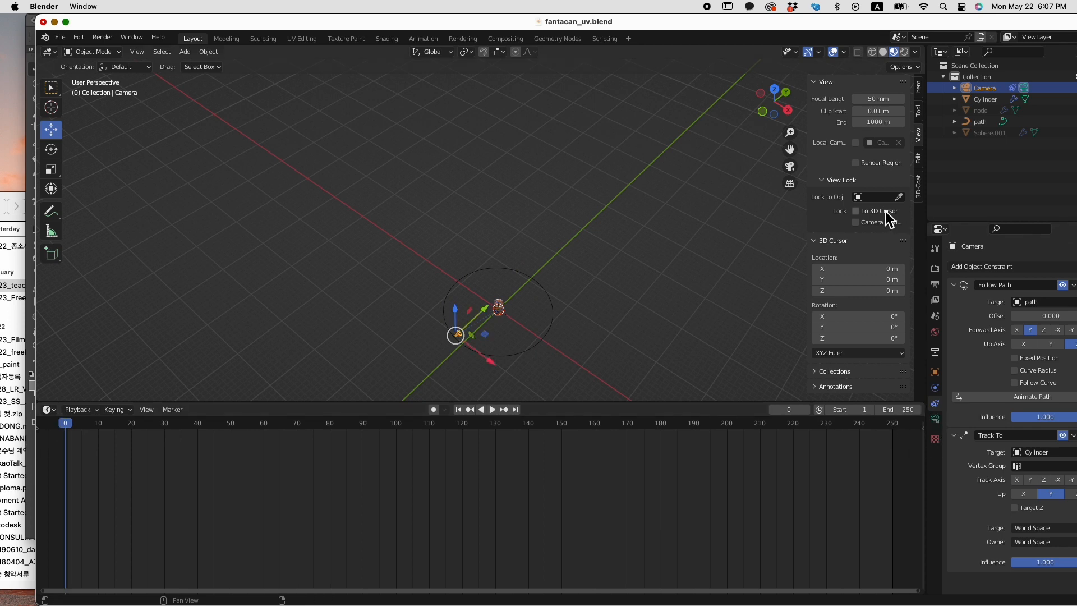
left_click(790, 166)
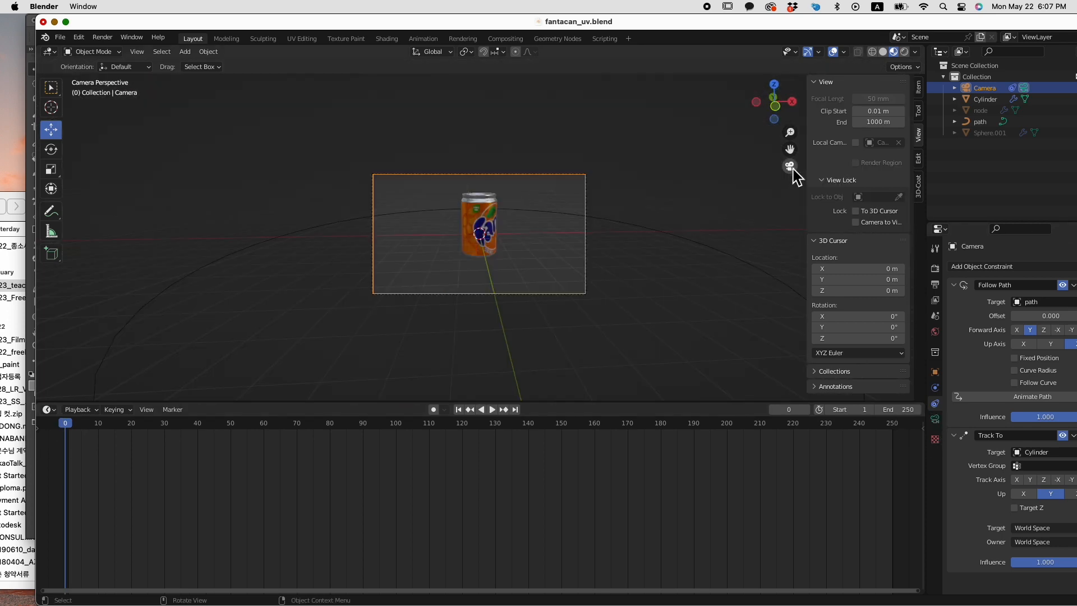
key("space")
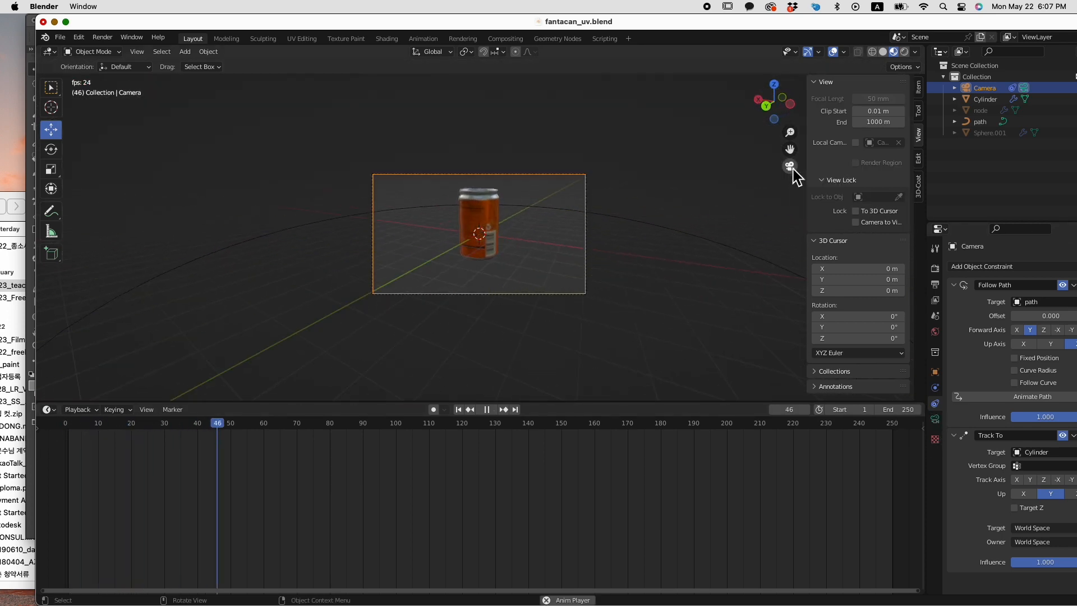
key("space")
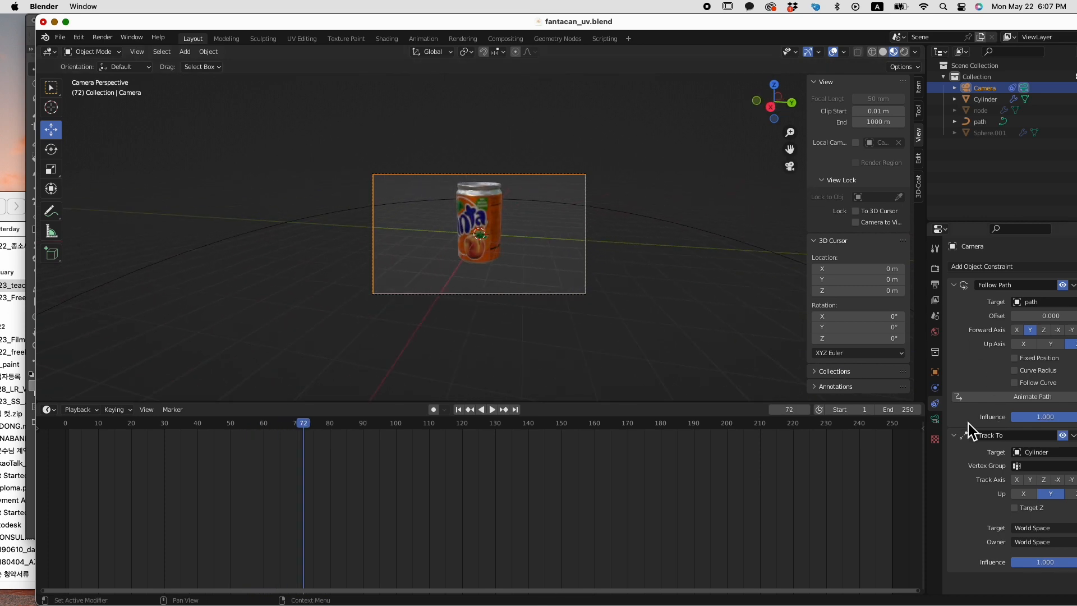
- Set the camera's X, Y and Z location to 0, return the timeline to frame 0, and save the file
left_click(935, 372)
left_click(1055, 302)
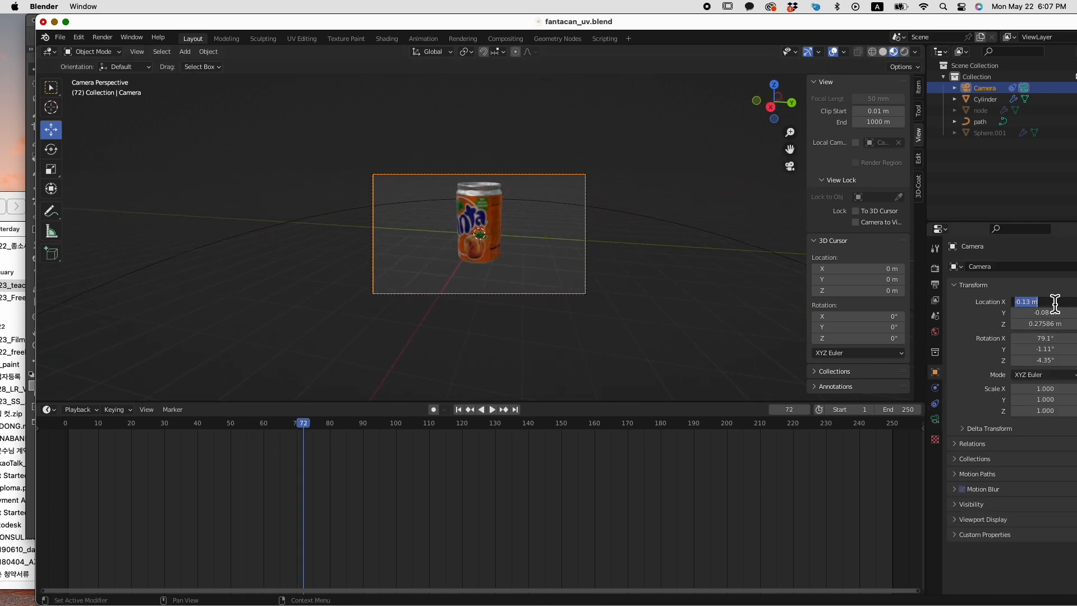
type("0")
key("Return")
type("0")
key("Return")
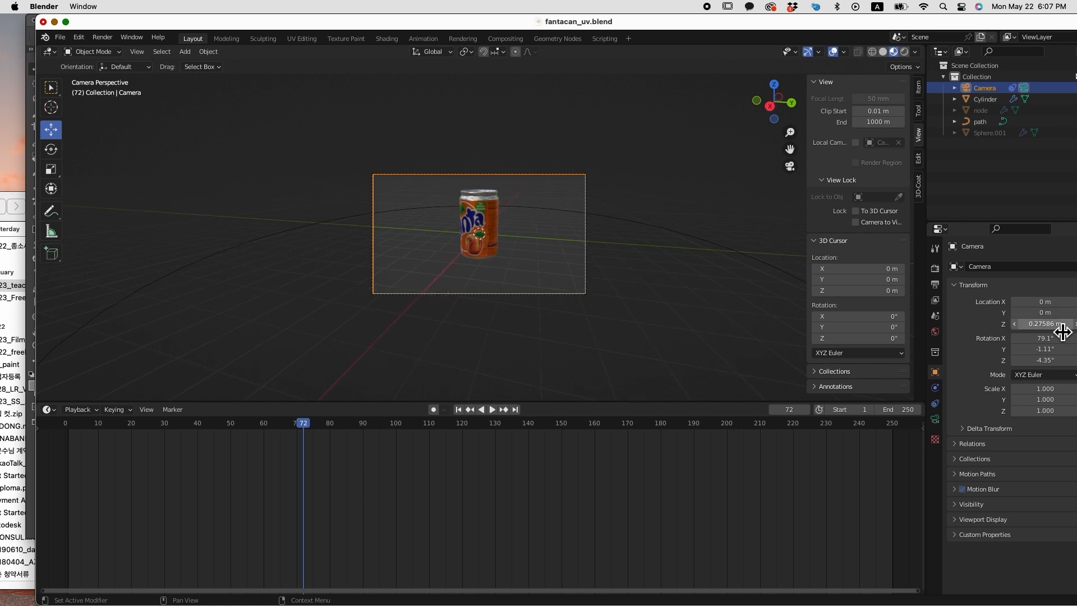
left_click(1057, 330)
type("0")
key("Return")
left_click_drag(340, 445, 62, 441)
key("super+s")
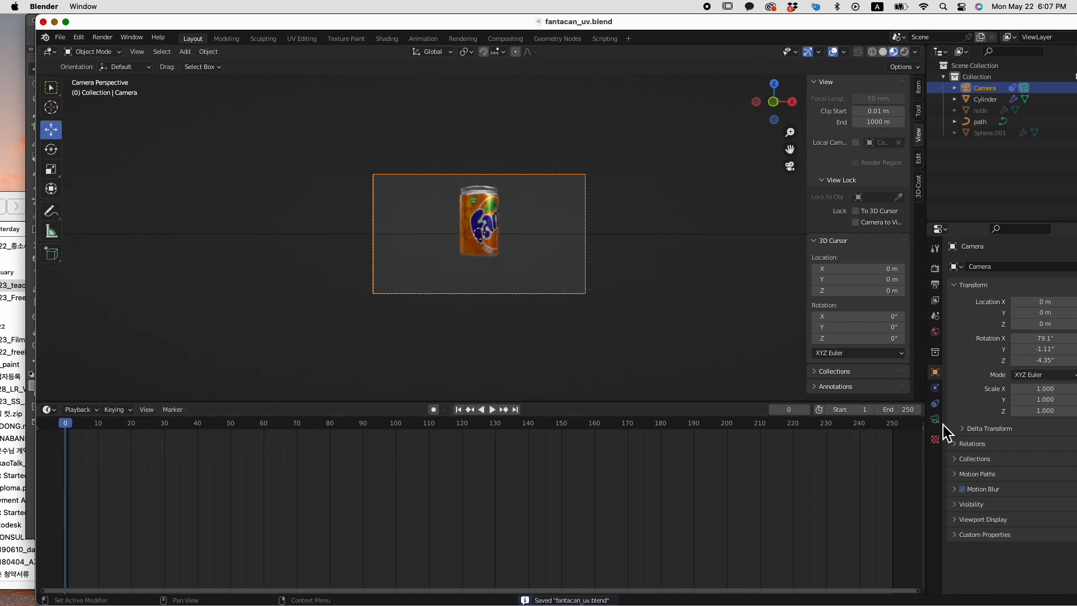
- Move the Cylinder can down along the Z axis to about -9.36 m
left_click(501, 216)
left_click_drag(482, 201, 488, 303)
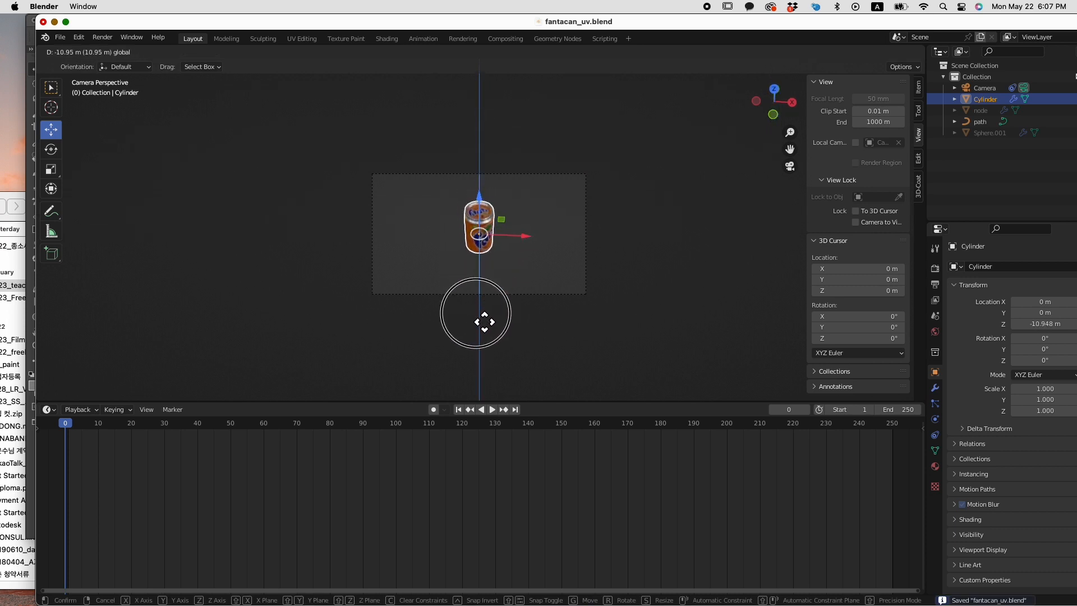
left_click(486, 319)
mouse_move(477, 198)
left_mouse_down()
mouse_move(477, 221)
mouse_move(477, 186)
left_mouse_up()
- Scrub and play the animation to check the view down onto the can, and return to frame 0
left_click_drag(80, 422, 904, 448)
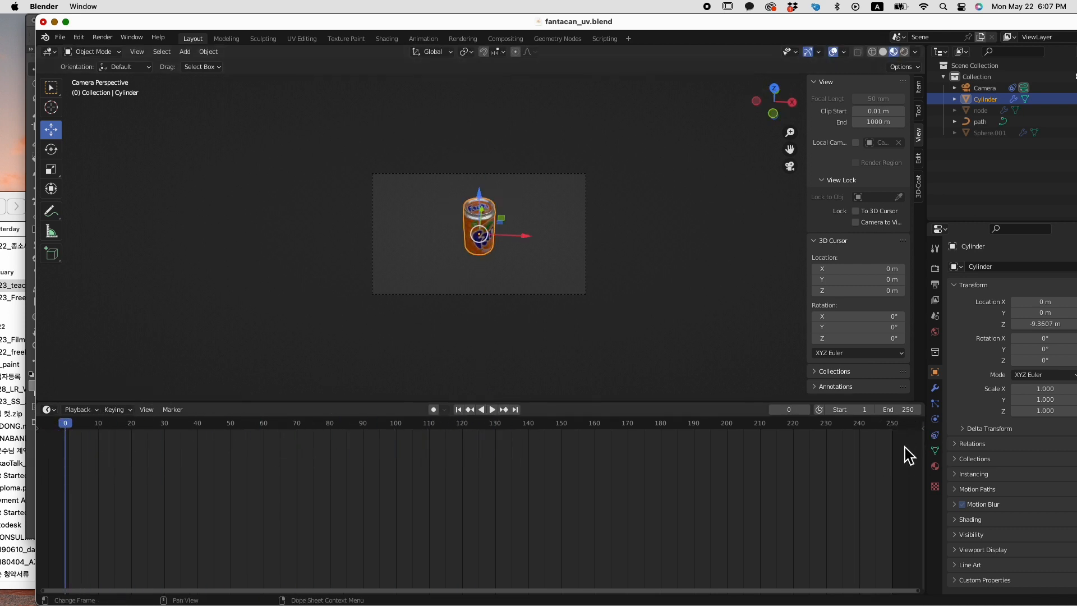
left_click(492, 410)
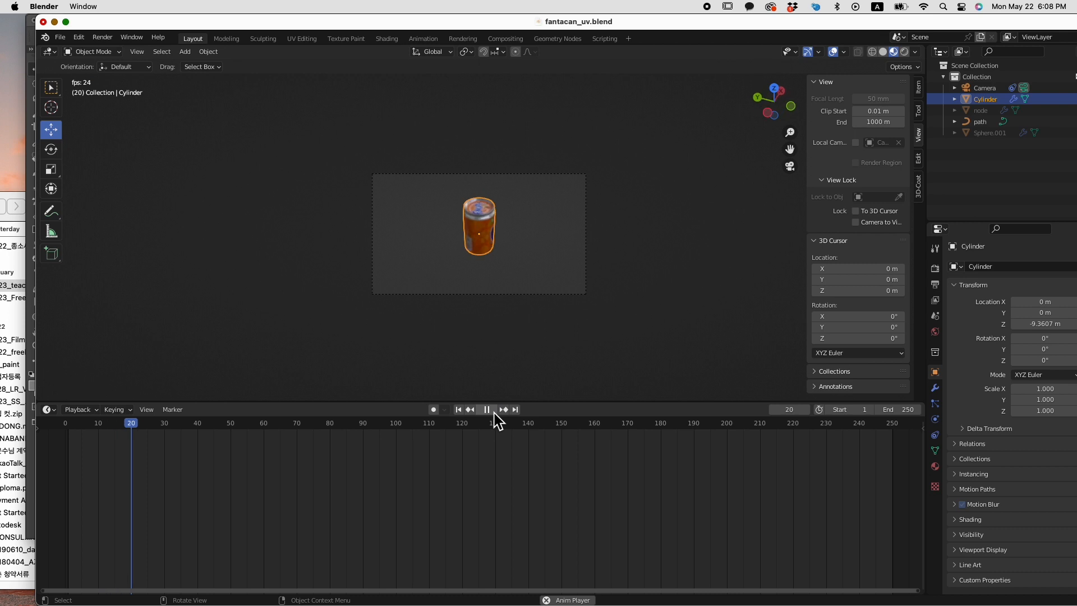
left_click(493, 410)
left_click_drag(348, 443, 59, 457)
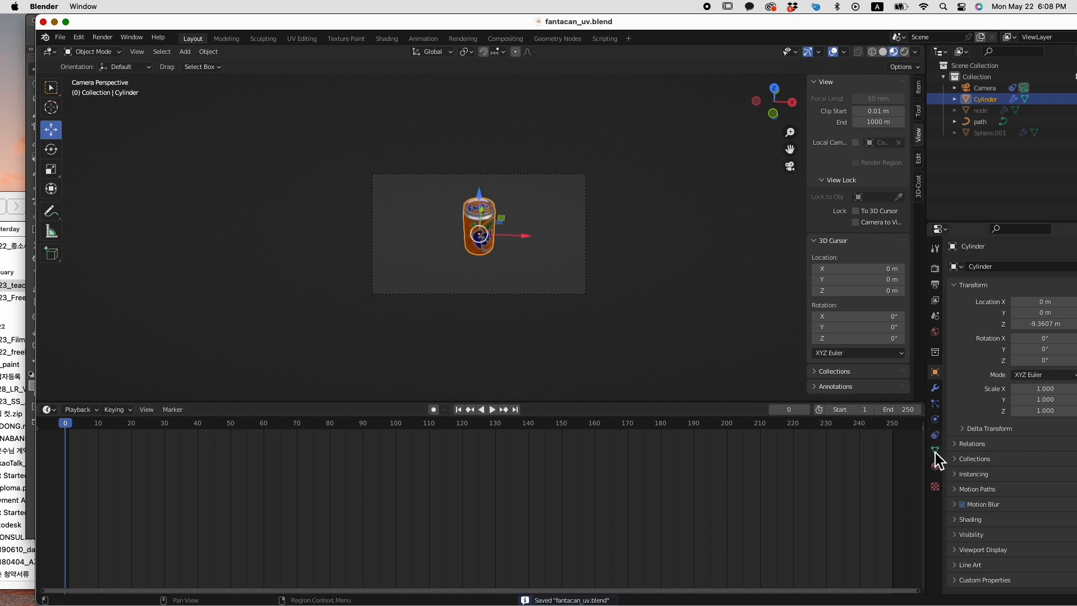
- Set the Path Animation length of the path curve to 40 frames
left_click(977, 122)
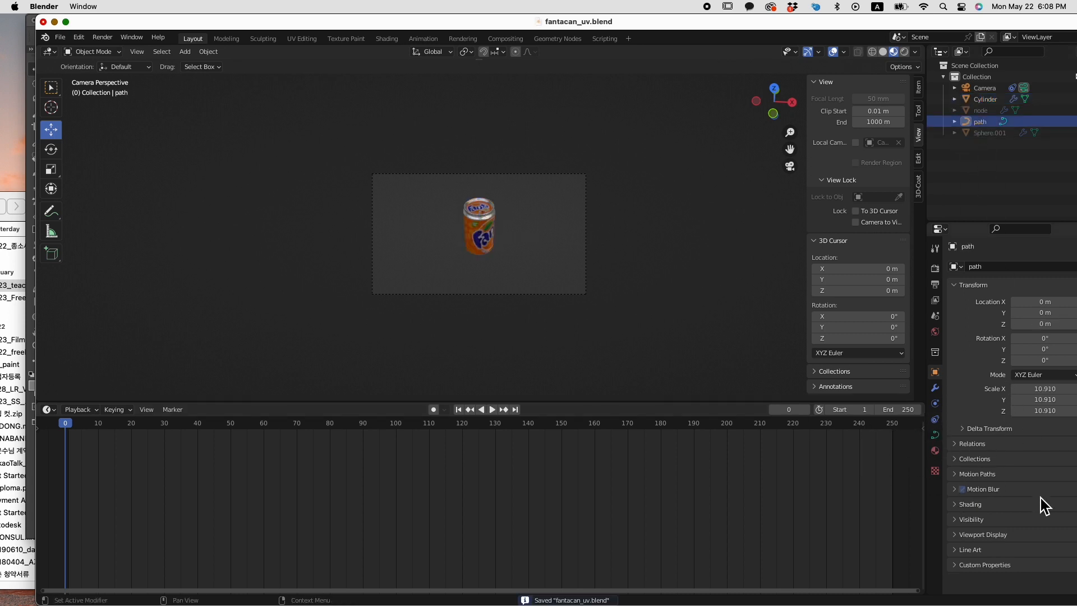
left_click(935, 435)
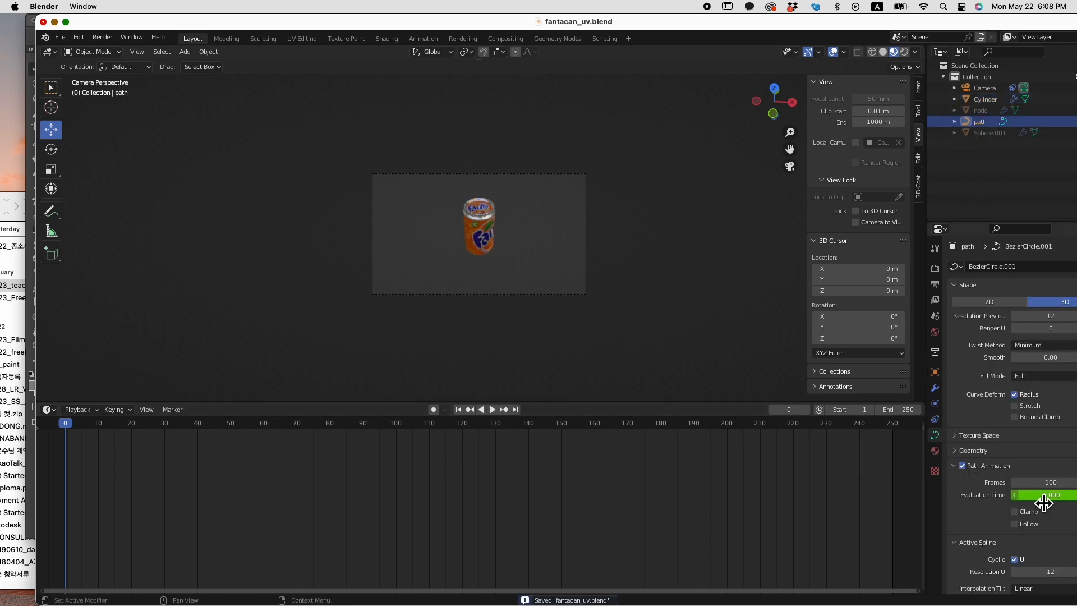
left_click(1062, 484)
type("4")
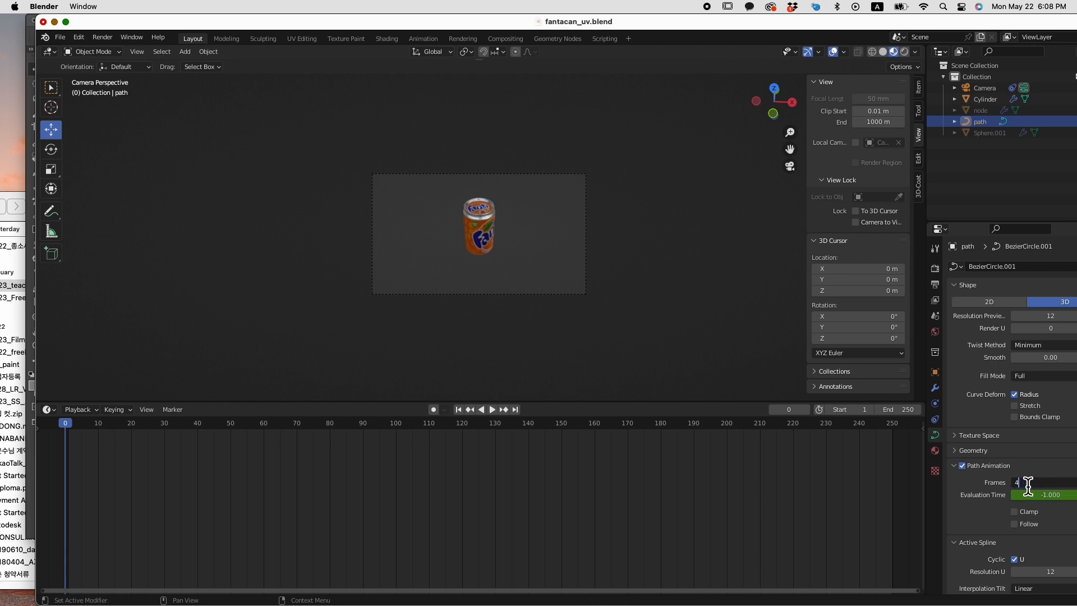
type("0")
key("Return")
- Preview the faster orbit, save the file, and switch the timeline area to the Graph Editor
left_click(493, 410)
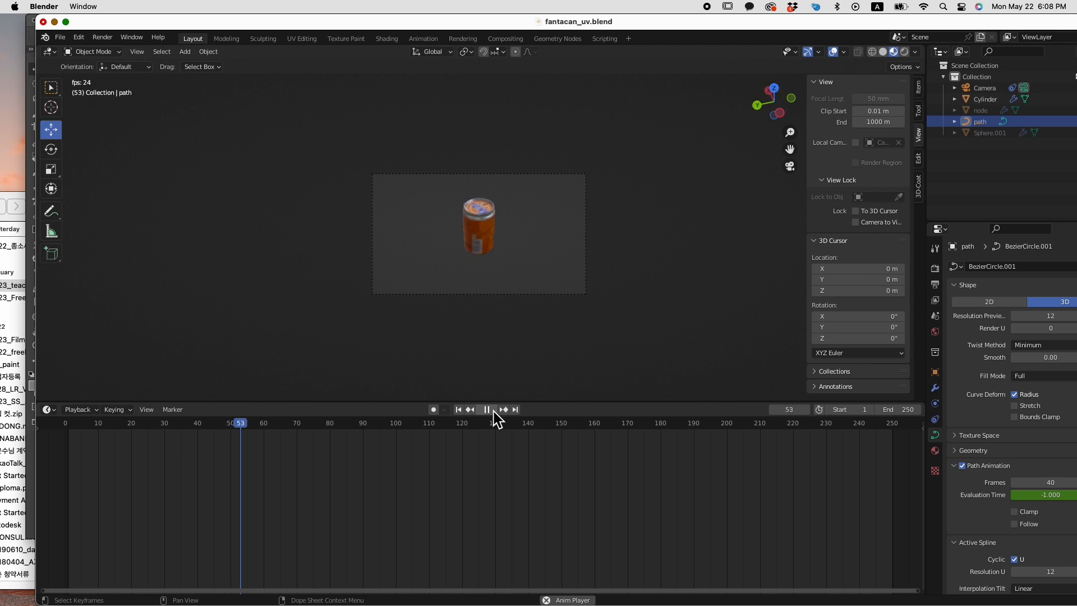
left_click(494, 413)
key("super+s")
left_click_drag(302, 423, 828, 443)
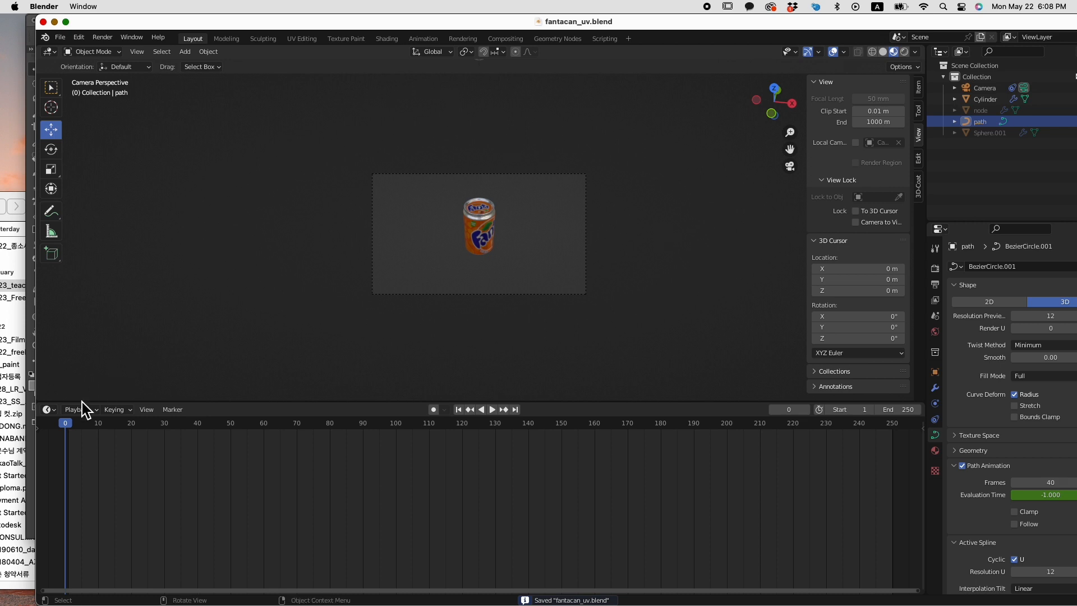
left_click(51, 410)
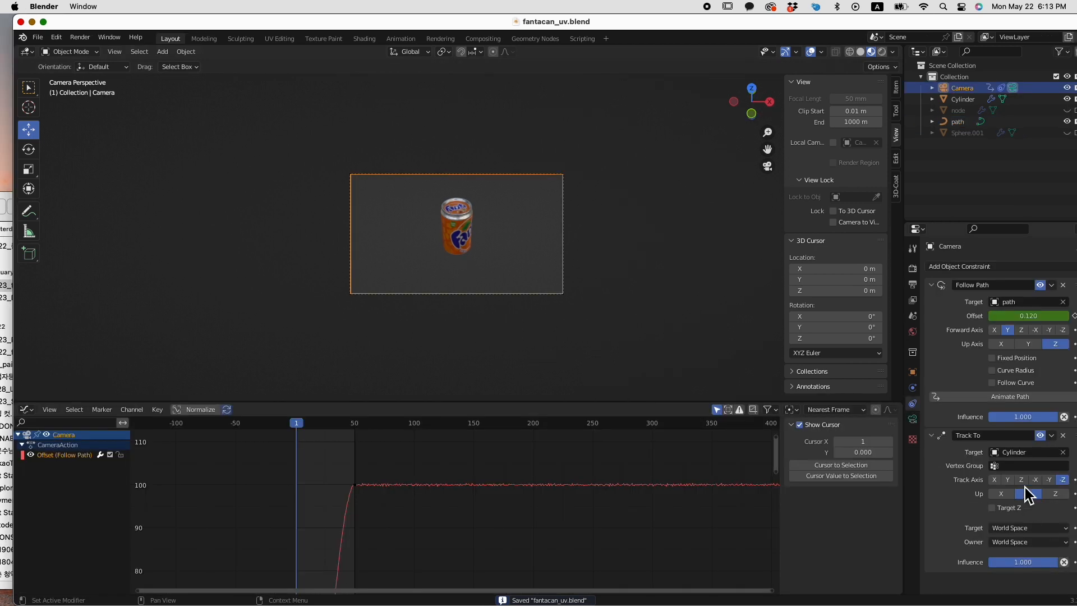
- Try -Y as the Track To constraint's track axis, restore -Z, and save the file
left_click(1063, 480)
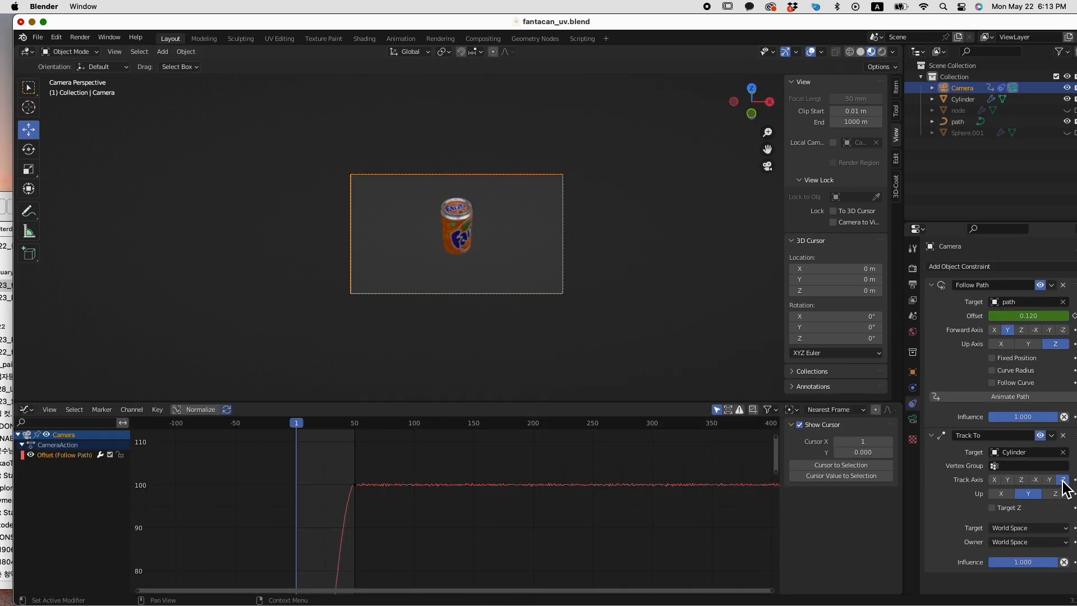
left_click(1052, 481)
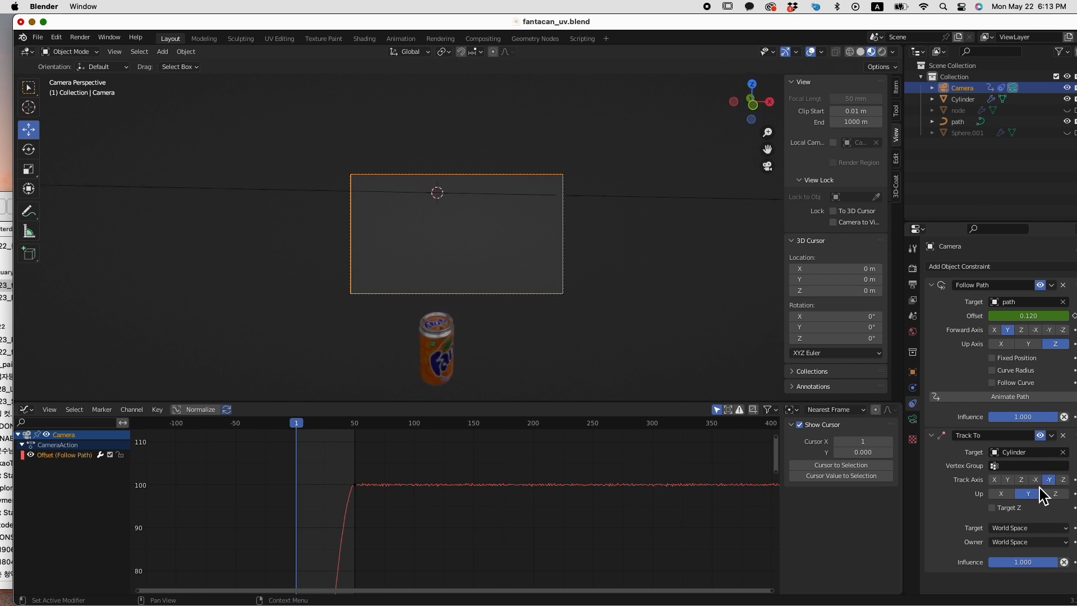
left_click(1063, 480)
key("ctrl+s")
- Set the Track To influence to 0.611, enable Fixed Position on the Follow Path constraint, and play the animation
left_click_drag(1021, 562, 990, 563)
key("ctrl+z")
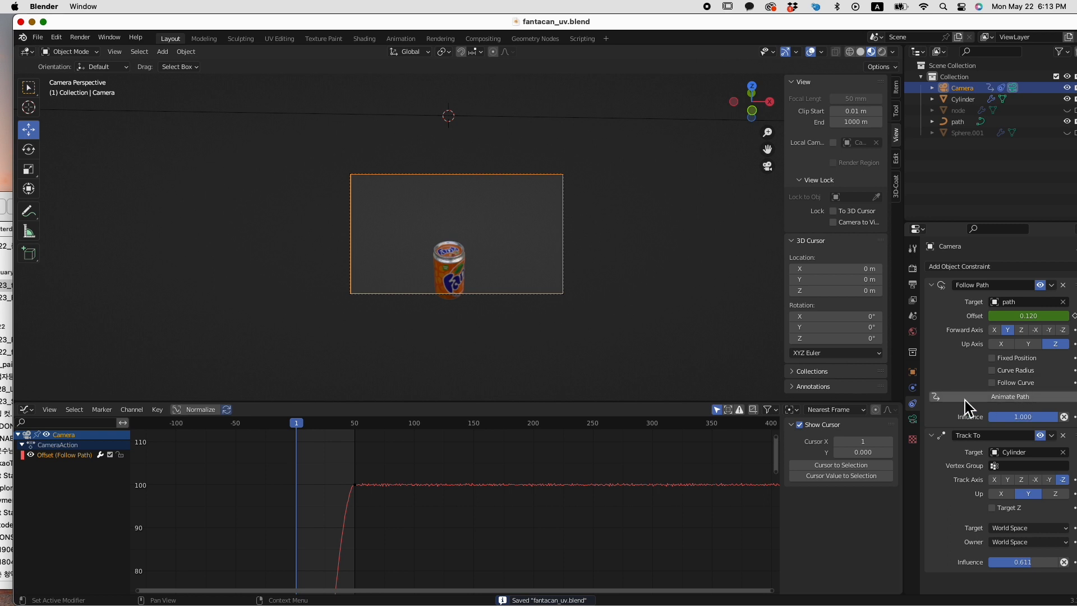
left_click(992, 358)
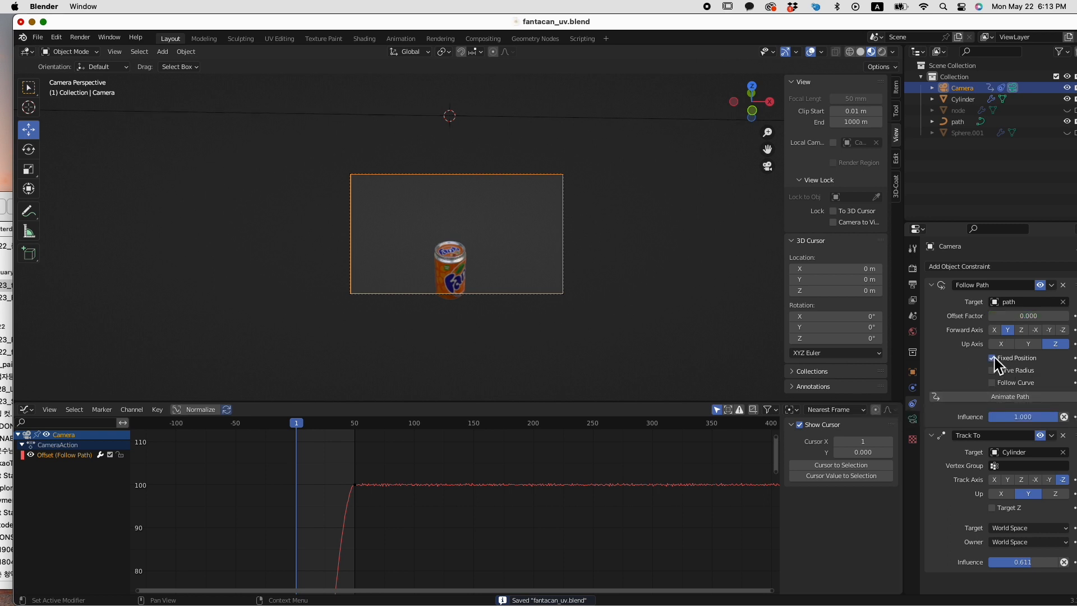
key("space")
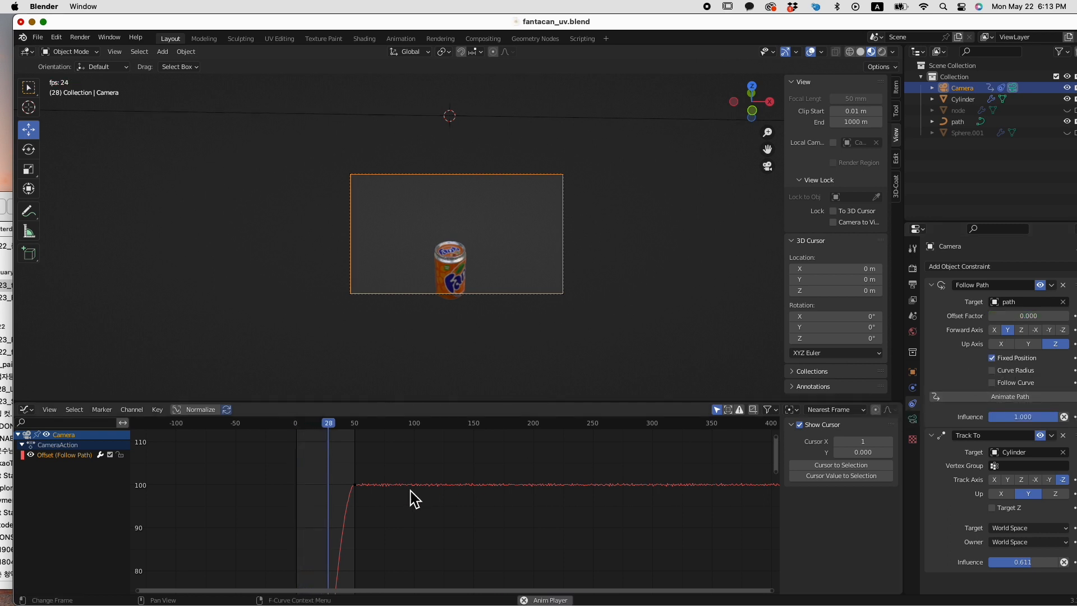
- Stop the playback and switch the Graph Editor area back to the Timeline
key("space")
left_click(350, 428)
left_click_drag(390, 470, 298, 515)
scroll(306, 508, "down", 1)
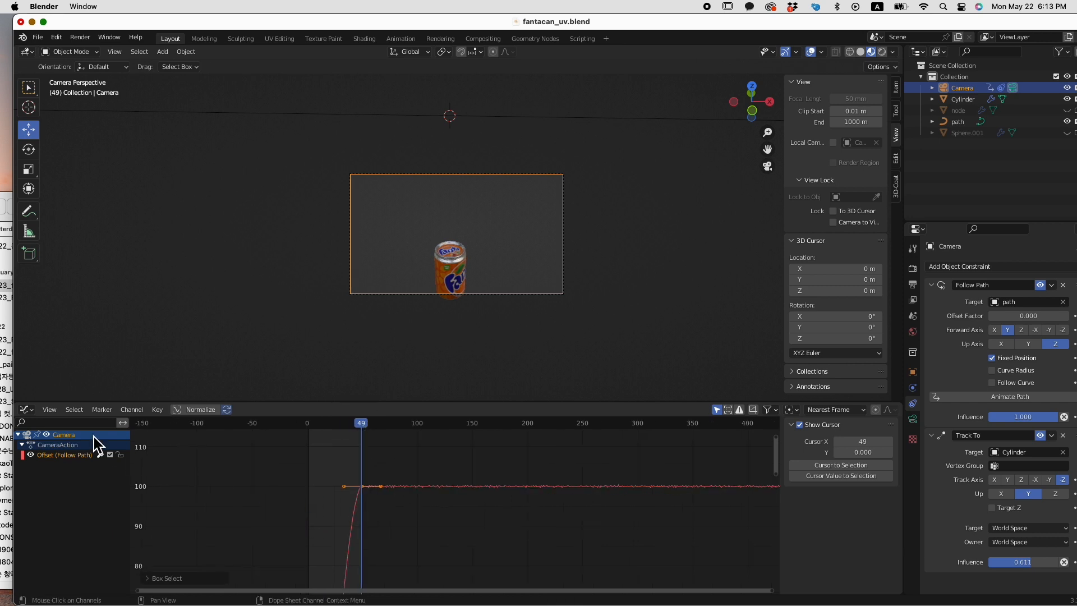
left_click(26, 409)
left_click(25, 409)
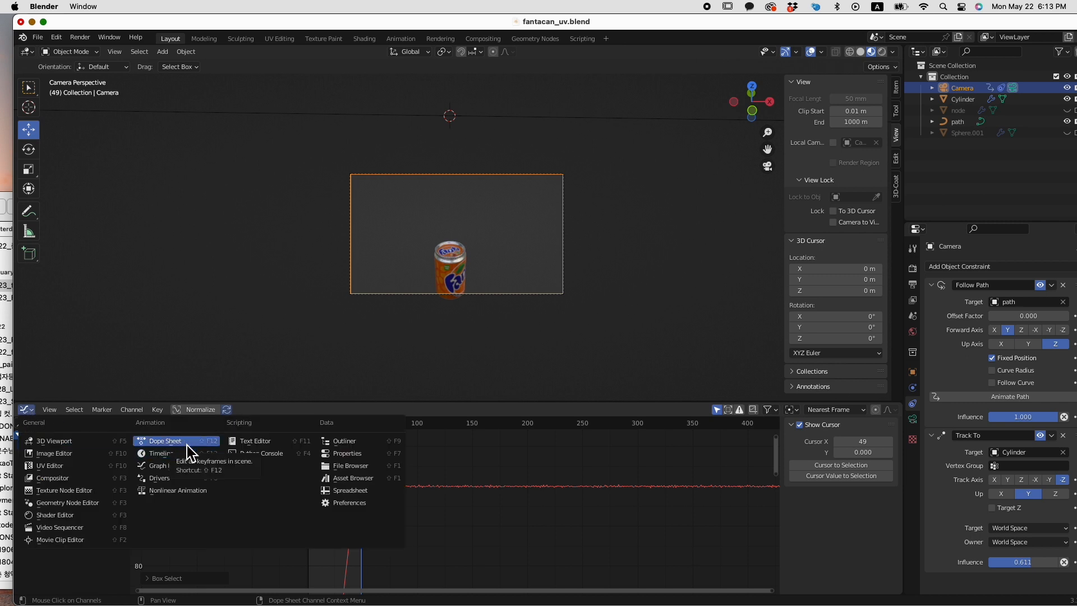
left_click(163, 453)
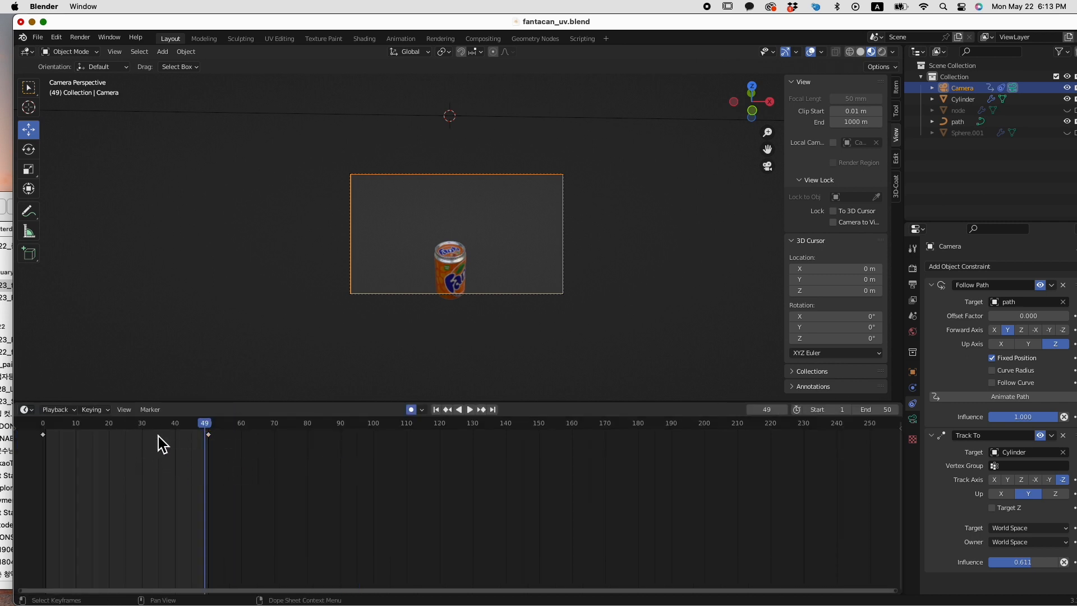
- Delete the camera's keyframe at frame 50 from the timeline
right_click(199, 443)
left_click(308, 444)
key("Delete")
- Return to frame 0, set the Track To constraint's influence to 1.000, and save the file
left_click_drag(205, 432, 46, 454)
left_click_drag(1037, 563, 1067, 563)
key("super+s")
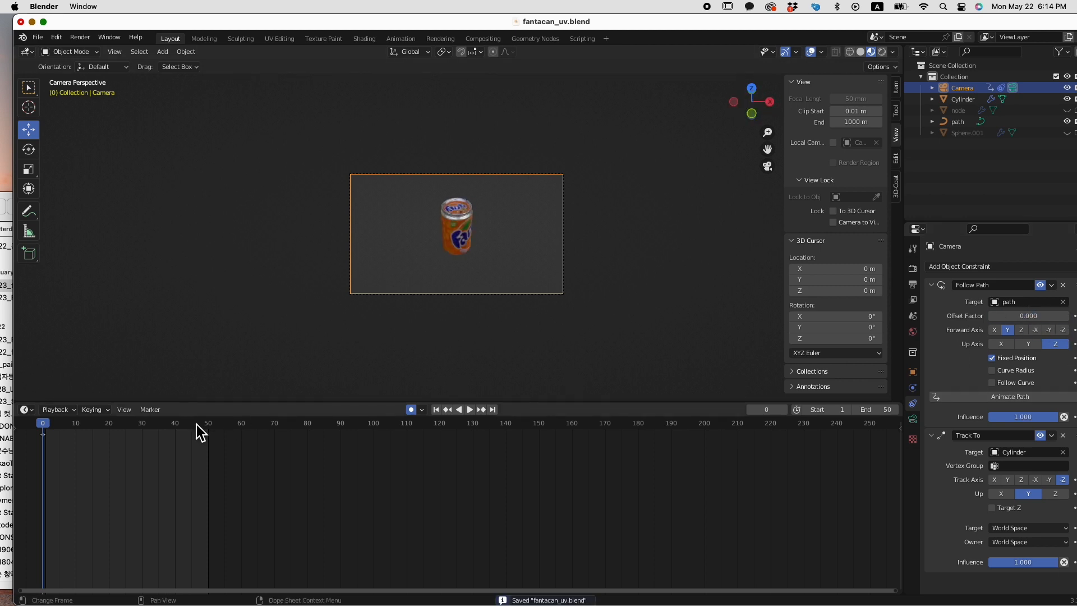
- At frame 50, set the Follow Path Offset Factor to 1.000 and keyframe it
left_click_drag(136, 434, 210, 432)
left_click_drag(1066, 316, 1069, 316)
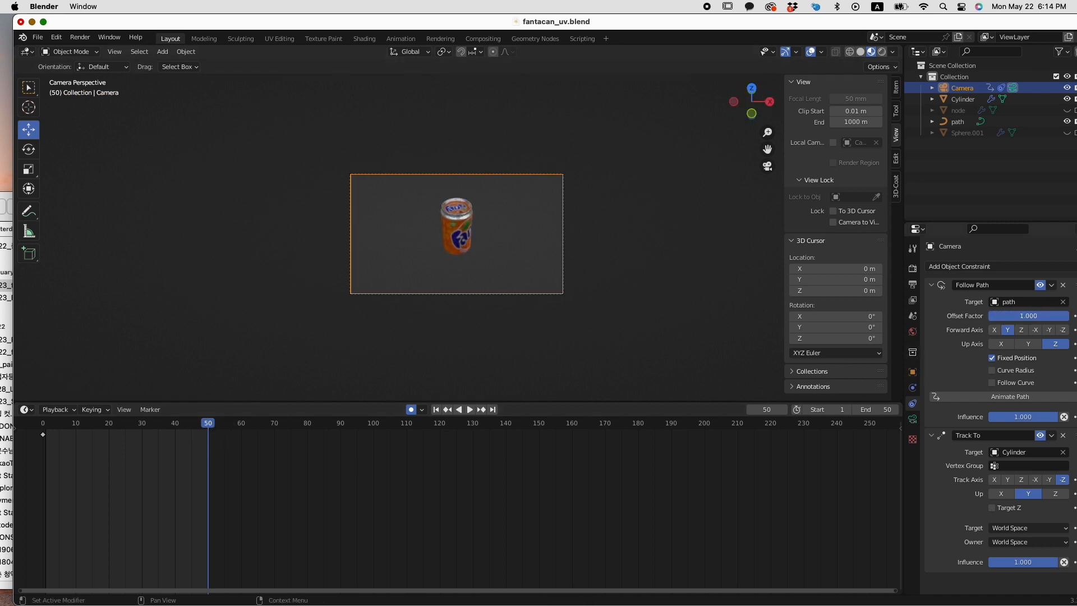
left_click(1074, 316)
- Keyframe the Follow Path Offset Factor at 0.000 on frame 0, preview the orbit, and save the file
left_click_drag(224, 457, 24, 452)
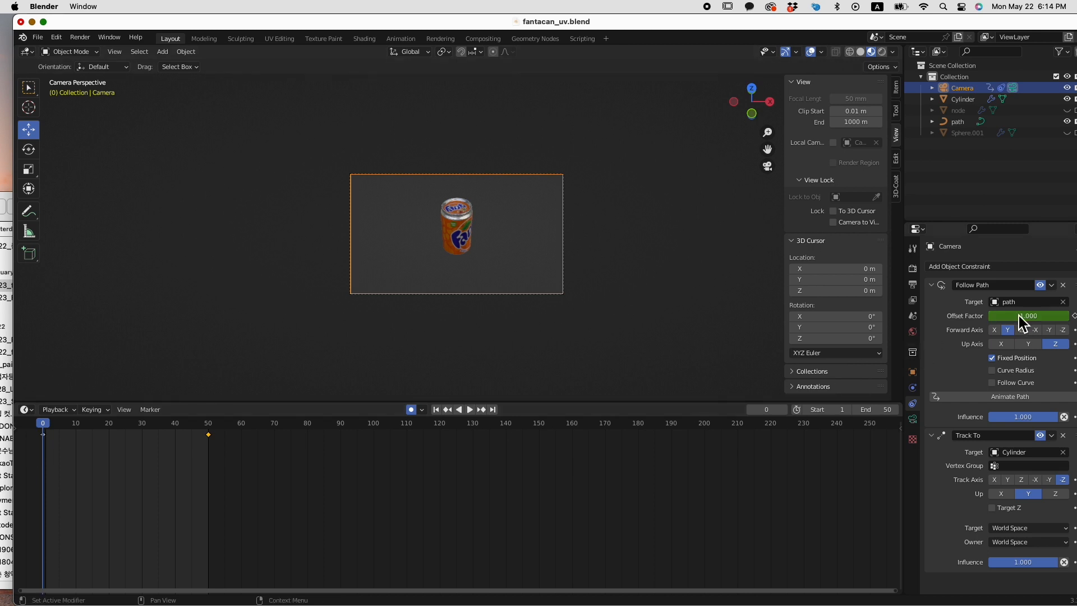
left_click_drag(1042, 318, 992, 317)
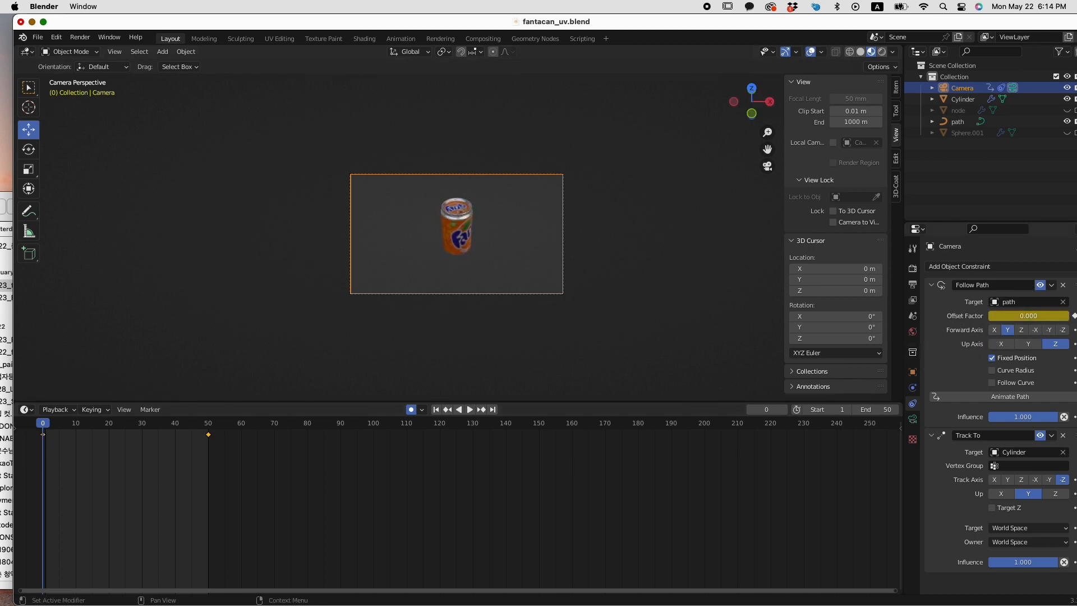
key("space")
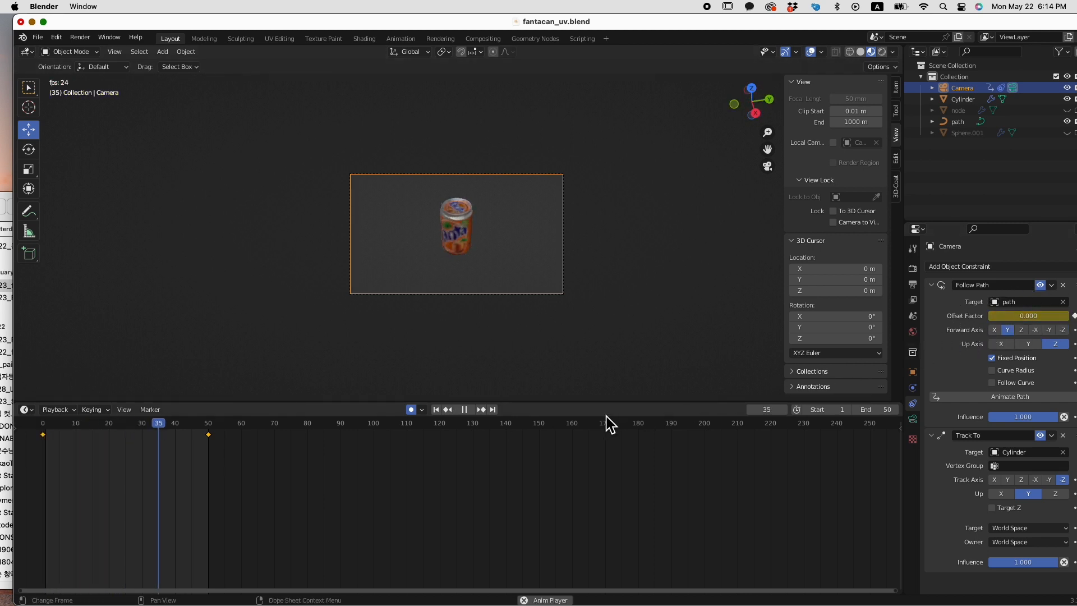
key("space")
key("super+s")
- Try applying the camera's Follow Path constraint at frame 0, and undo the application
left_click_drag(186, 442, 39, 445)
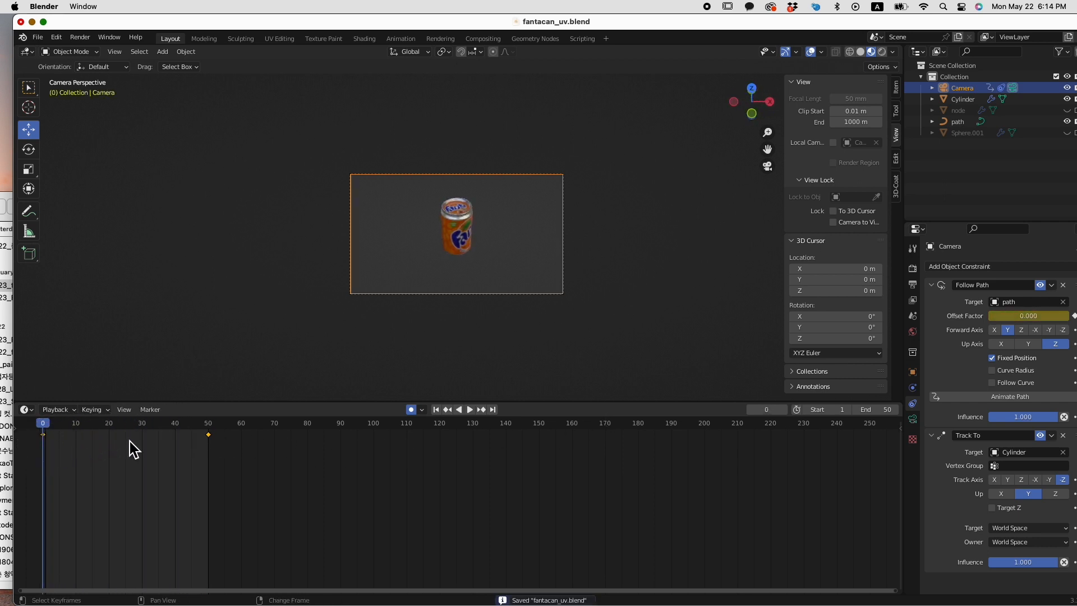
left_click(1052, 286)
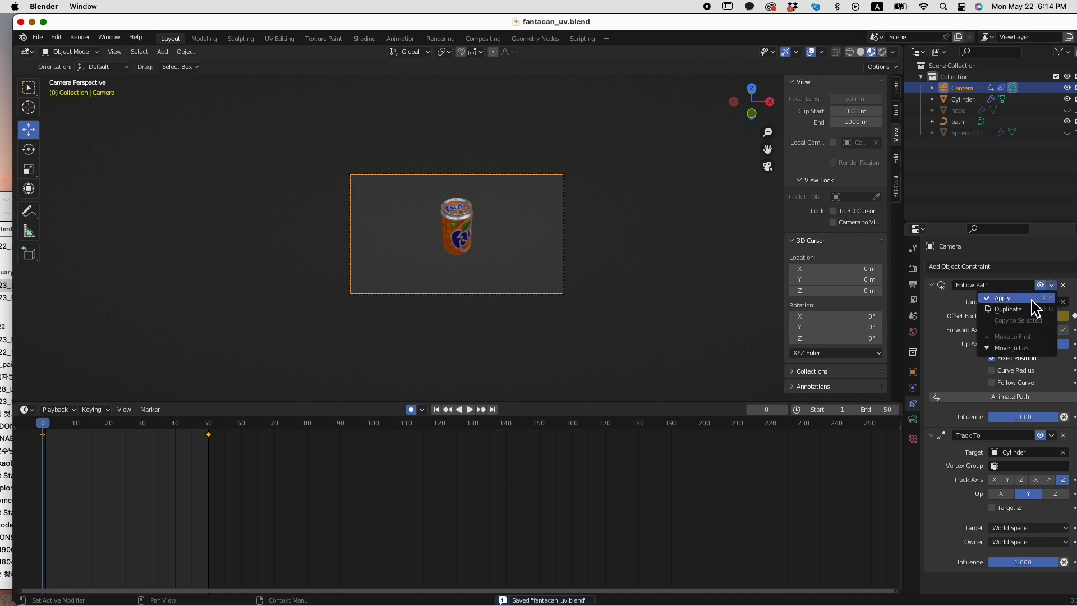
left_click(1010, 298)
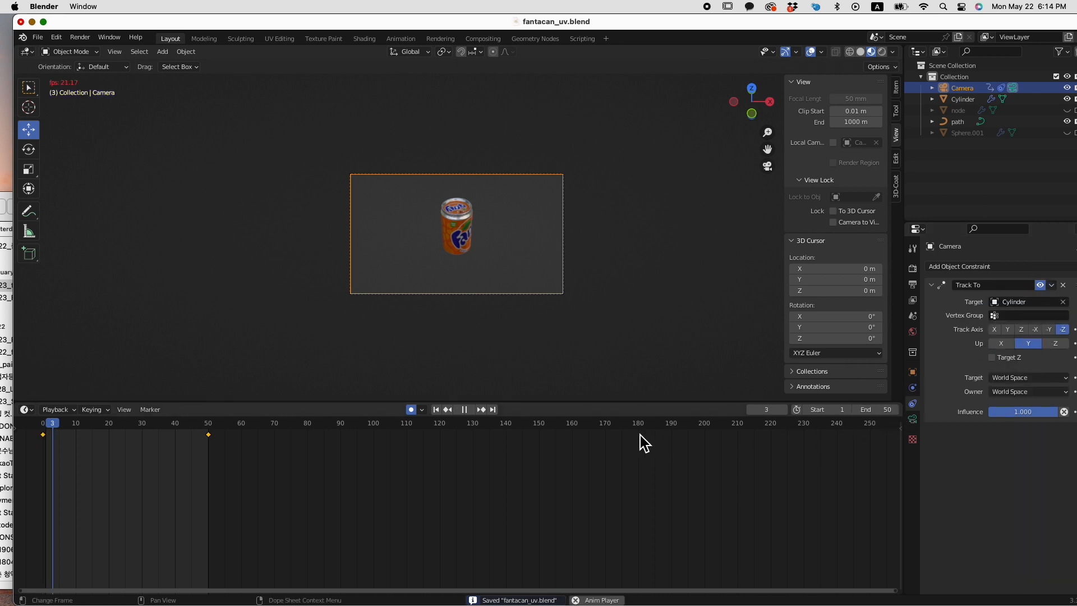
key("super+z")
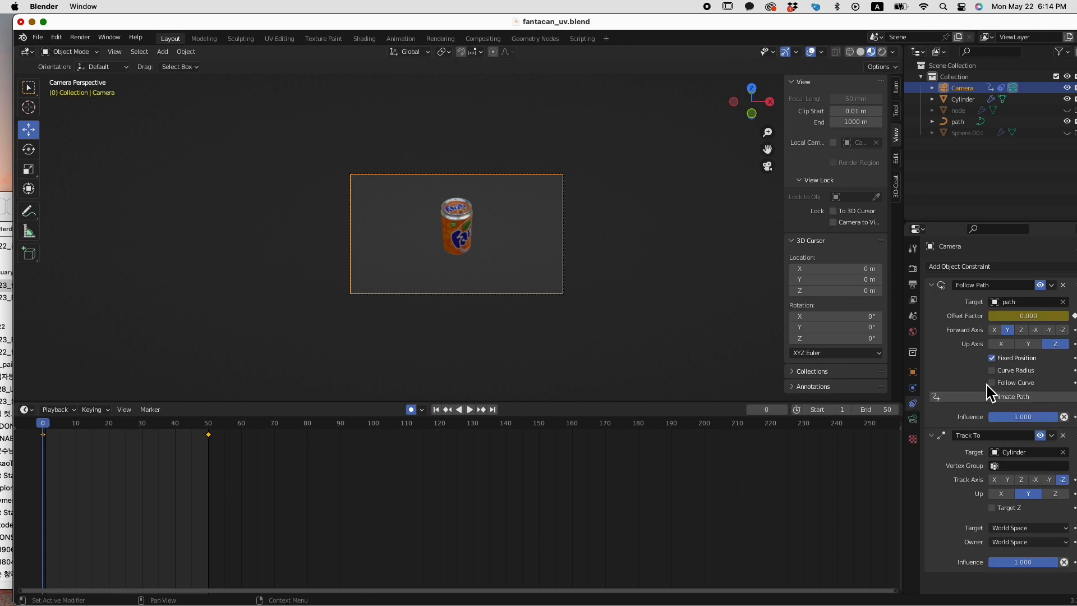
- Preview the orbit, return to frame 0, and keyframe the camera's X, Y and Z location at 0 m
key("space")
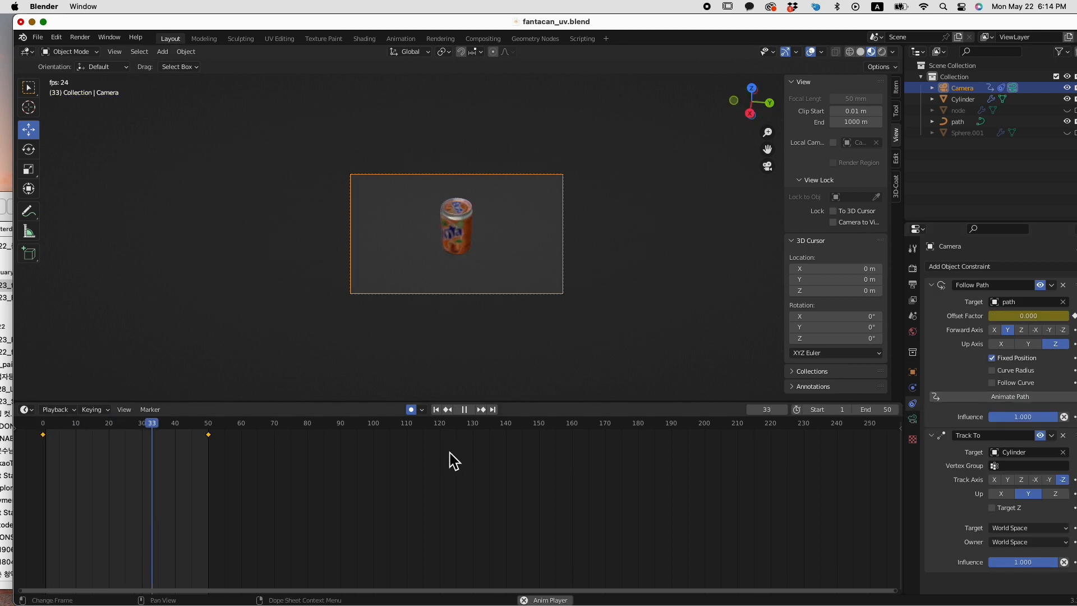
left_click_drag(70, 452, 33, 452)
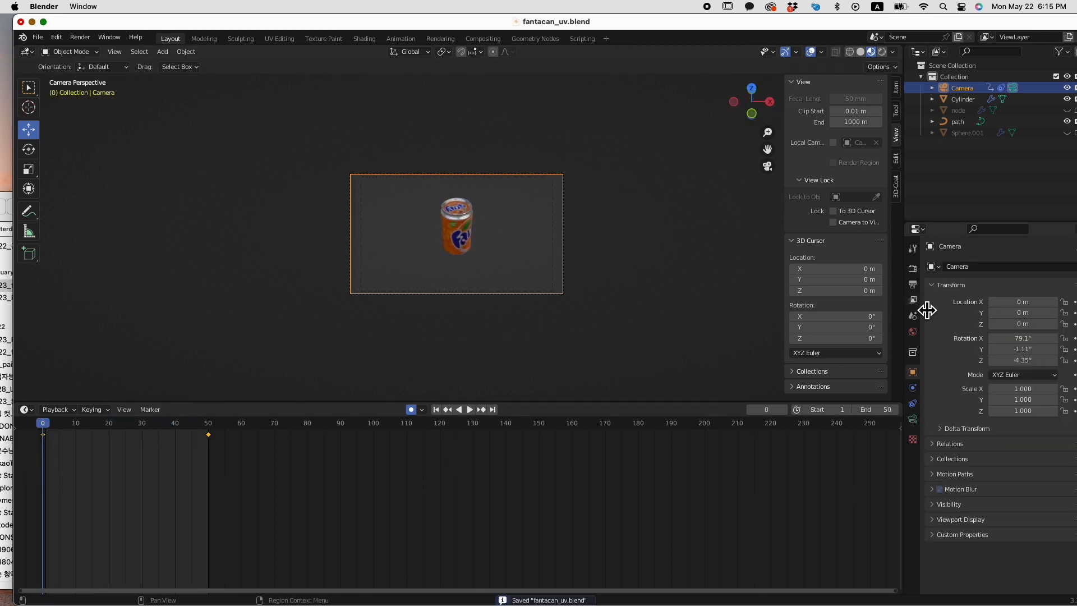
left_click(1073, 313)
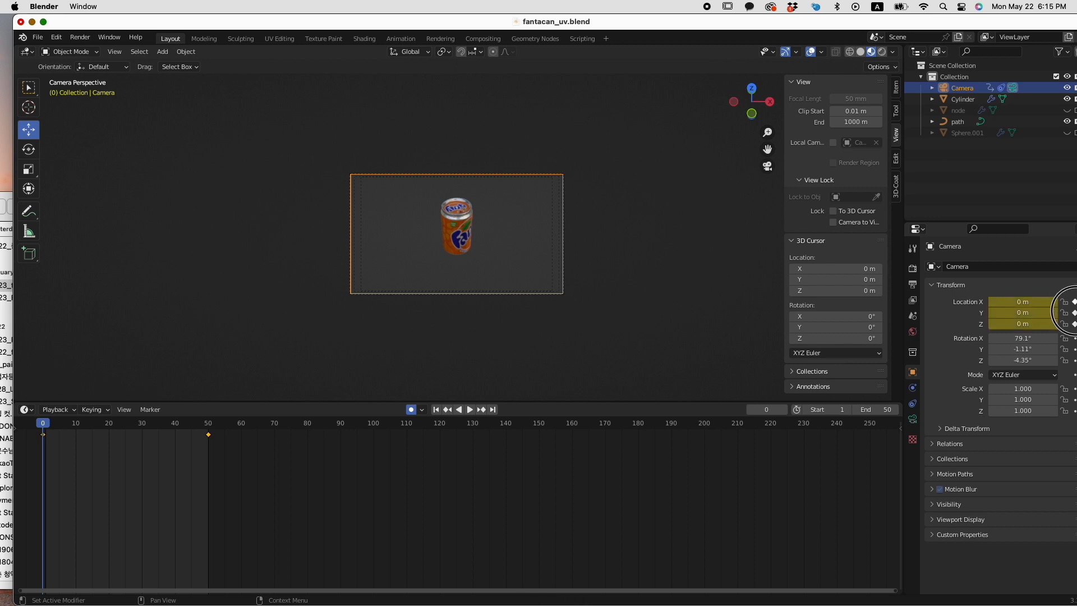
- At frame 50, keyframe the camera location at X 0.02 m, Y 0.9 m, Z 0.19 m and save the file
left_click_drag(222, 436, 210, 433)
left_click_drag(1014, 321, 1046, 320)
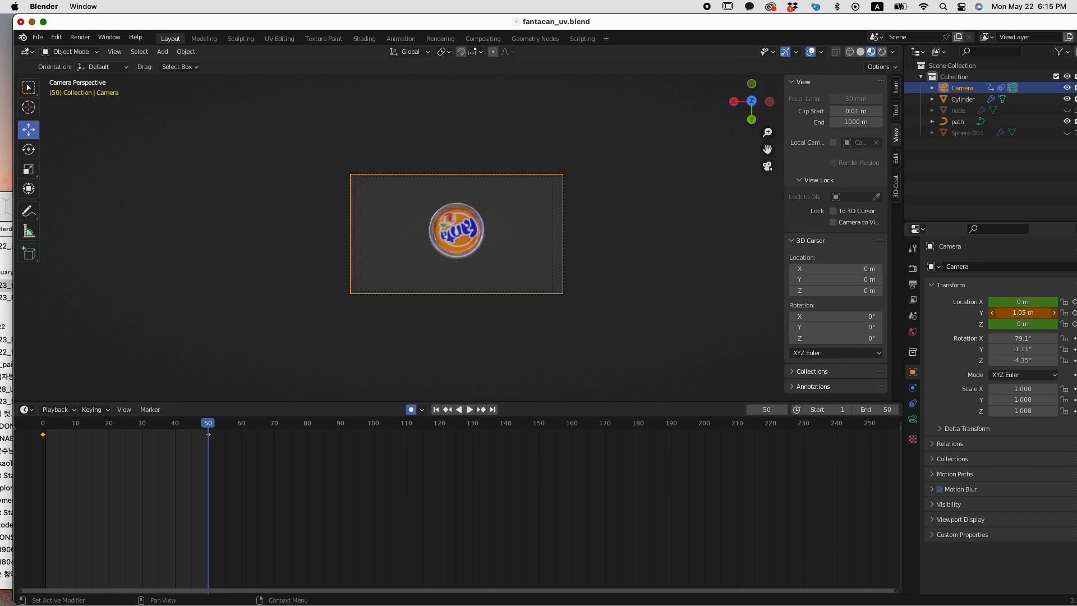
left_click_drag(1008, 324, 1023, 303)
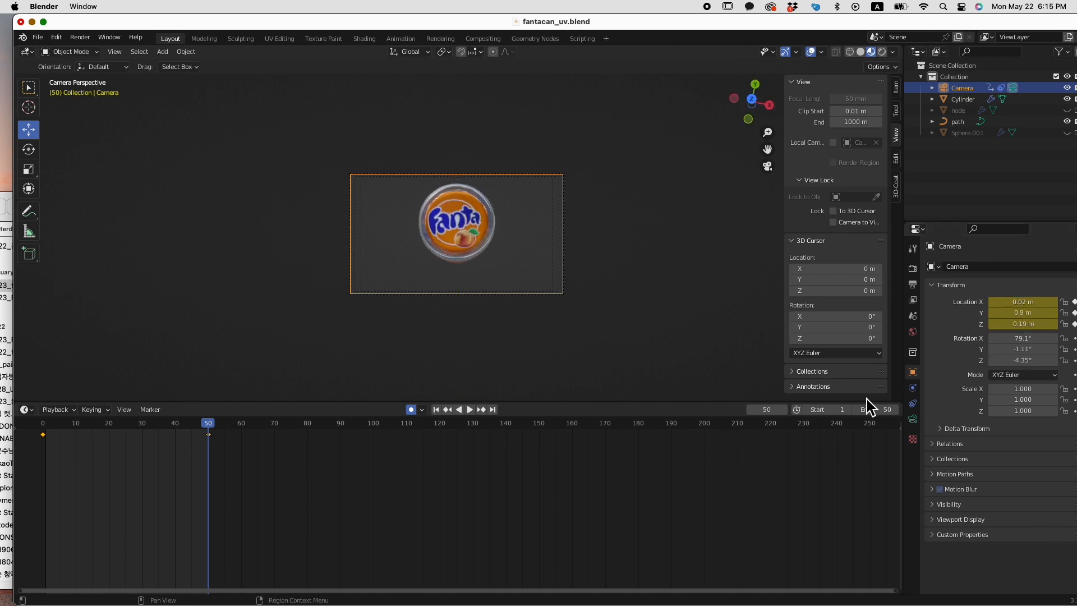
key("super+s")
- Play the animation from the start to check the combined camera movement, save the file, and return to frame 0
left_click(43, 423)
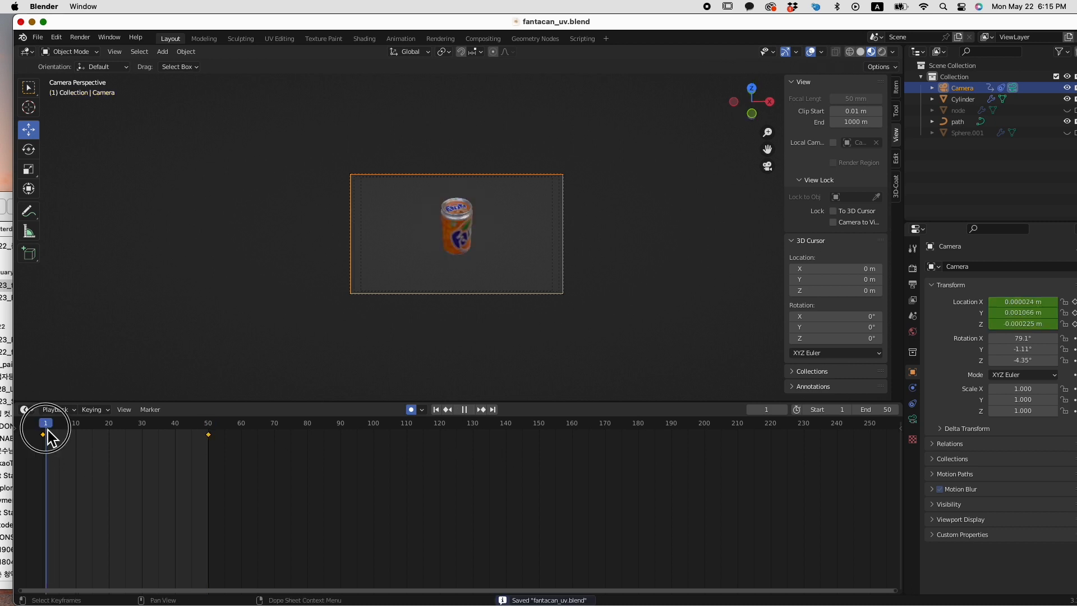
key("space")
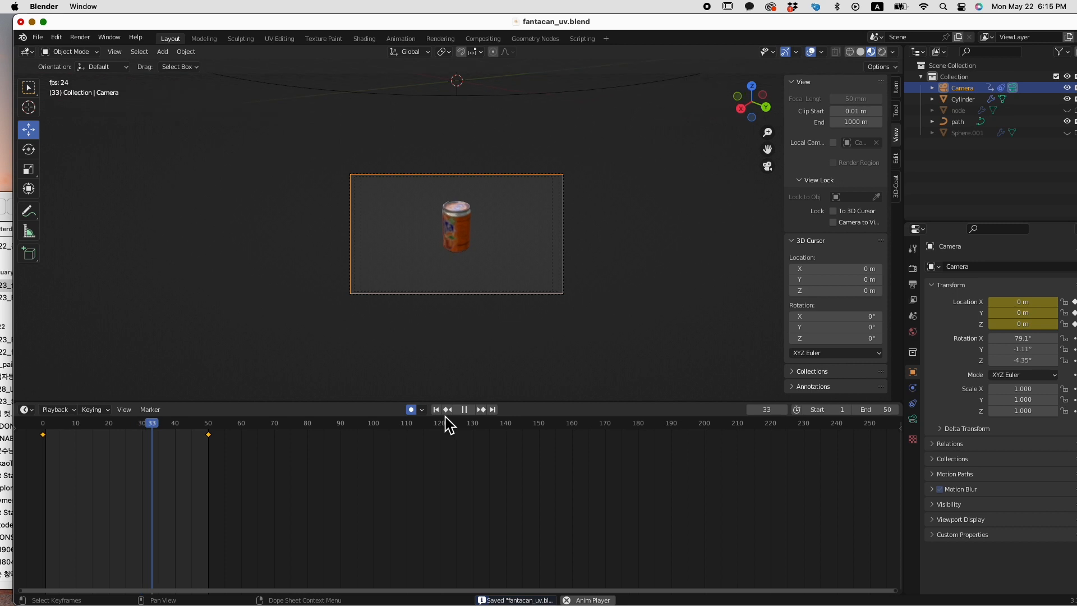
key("space")
key("super+s")
left_click_drag(64, 427, 43, 427)
- Switch the timeline area to the Graph Editor and select the camera's X Location channel under Object Transforms
left_click(34, 411)
left_click(34, 411)
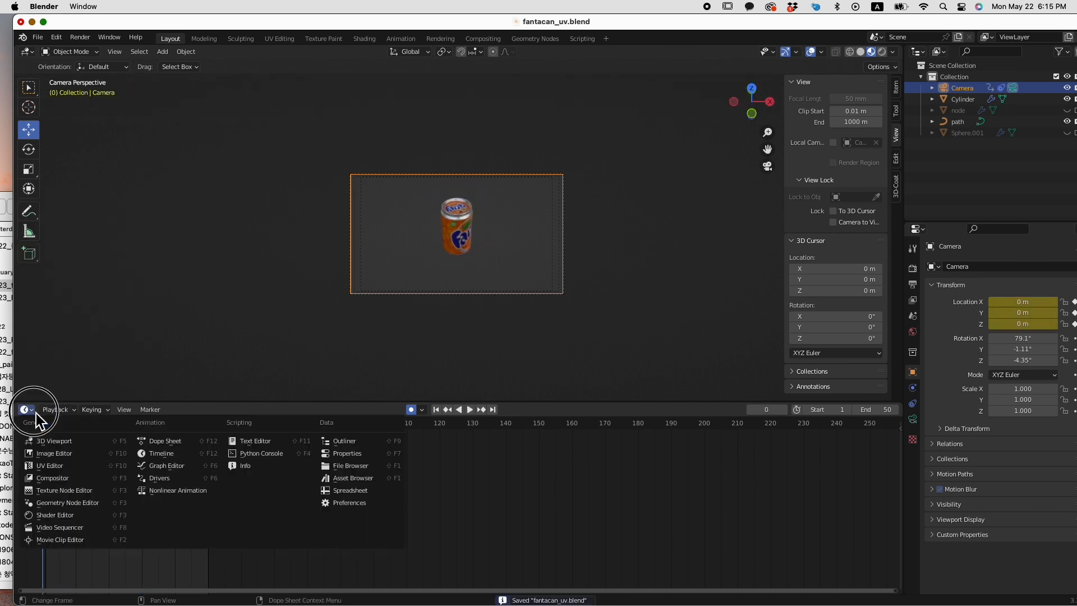
left_click(27, 410)
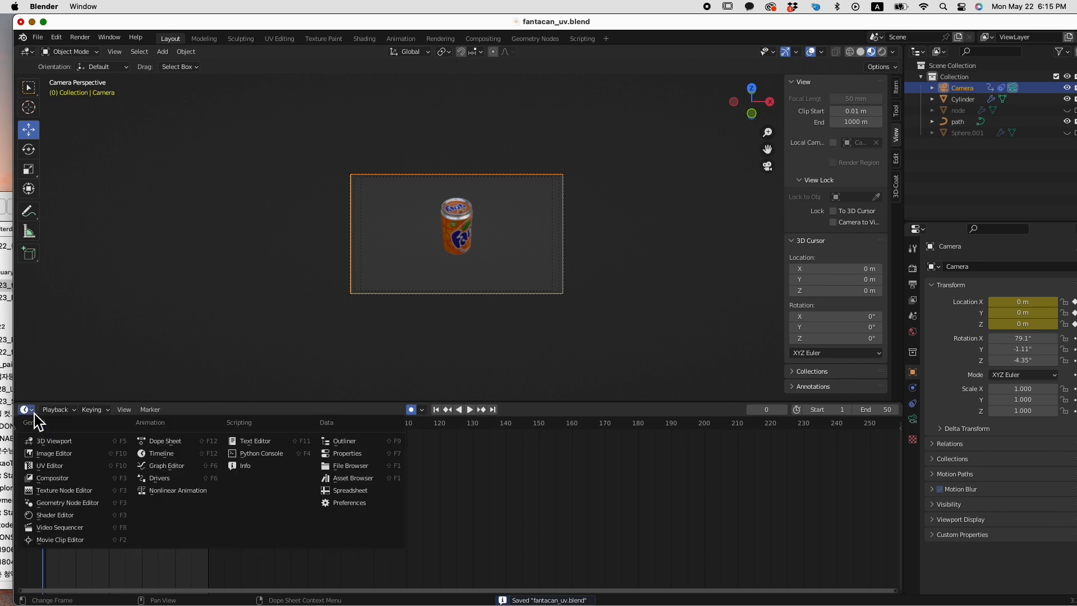
left_click(167, 466)
left_click(26, 454)
left_click(56, 465)
left_click(59, 476)
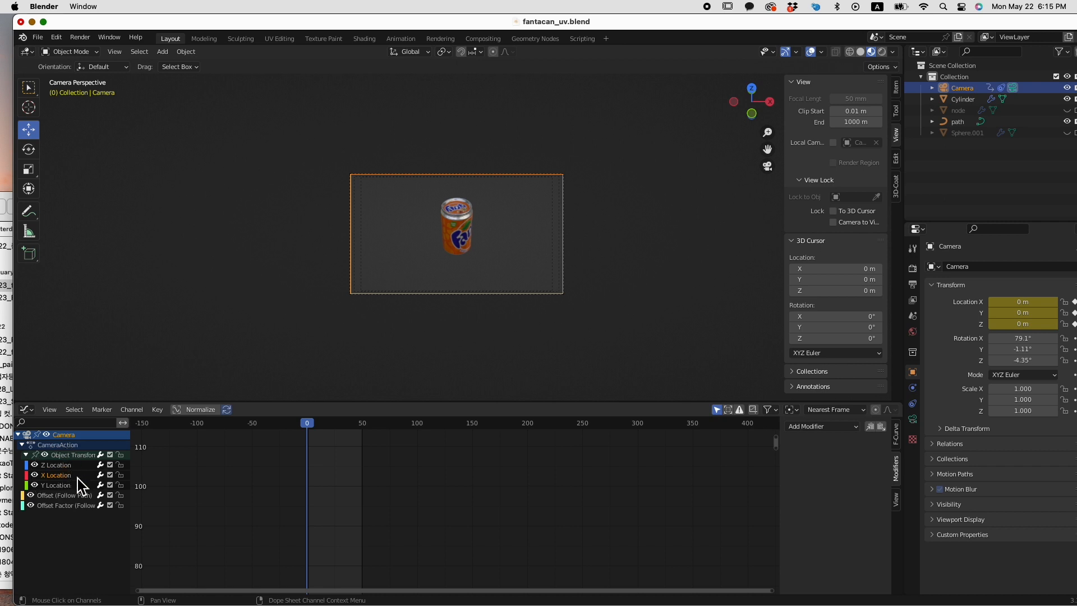
- With the camera's X, Y and Z Location channels selected, add a Noise modifier and preview the animation
left_click(836, 425)
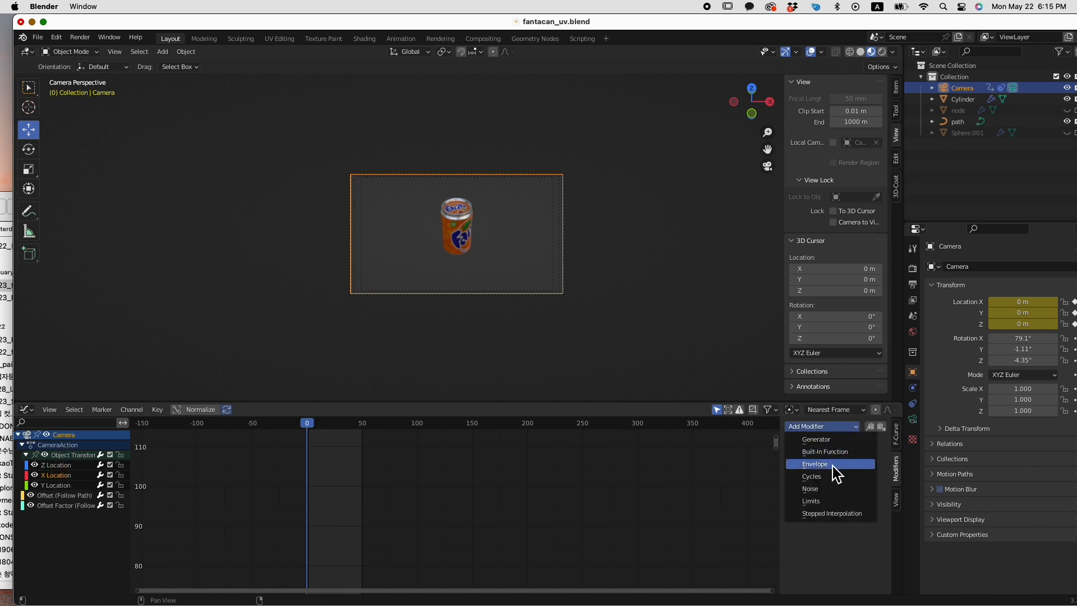
scroll(430, 543, "up", 4)
scroll(426, 527, "up", 4)
left_click(76, 478)
left_click(123, 478)
left_click(121, 477)
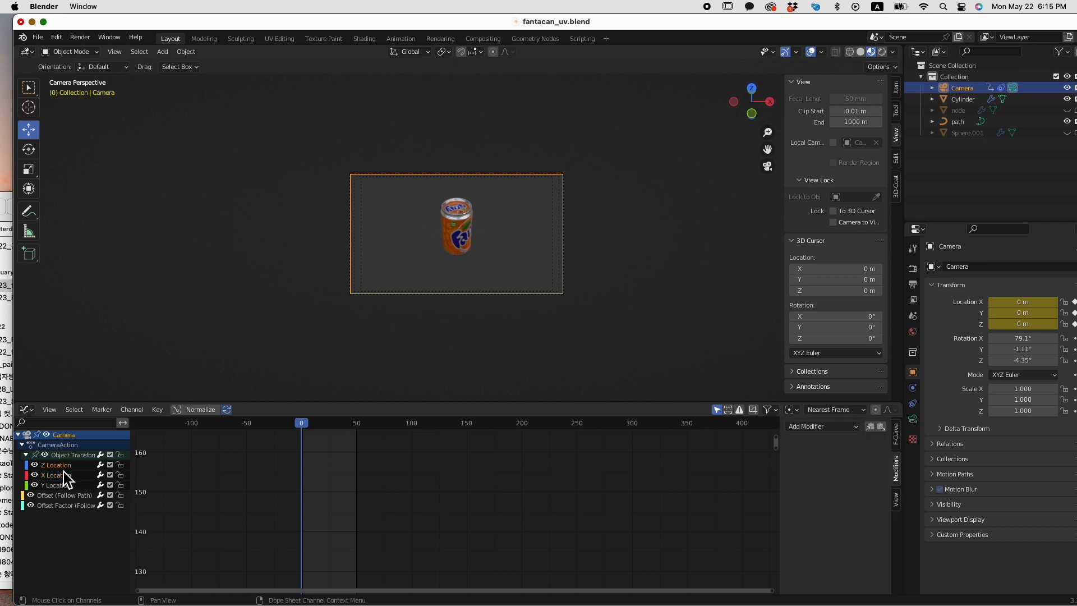
key("cmd+s")
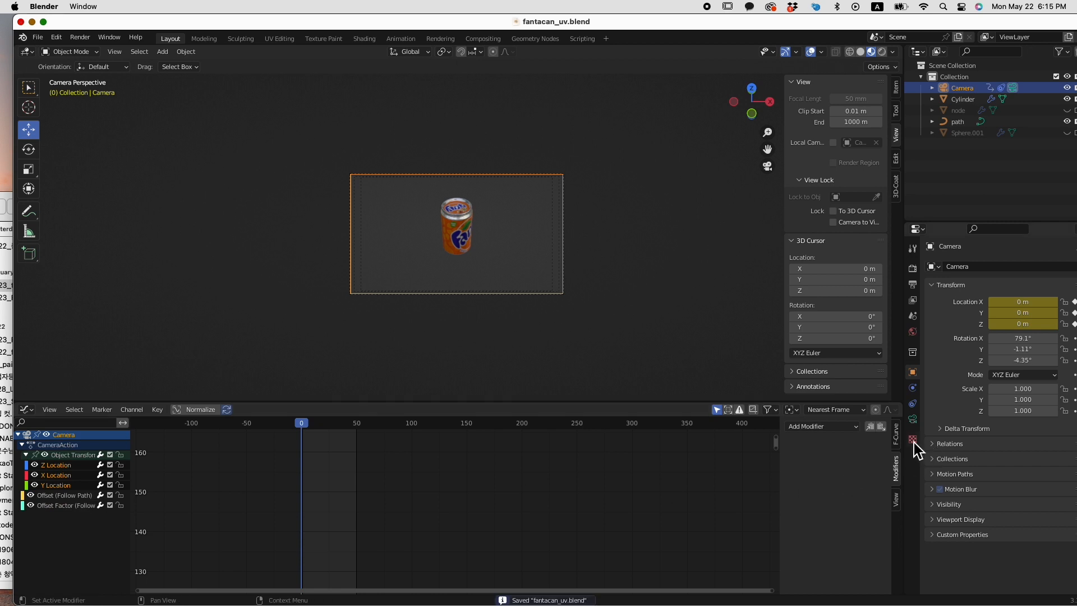
left_click(823, 427)
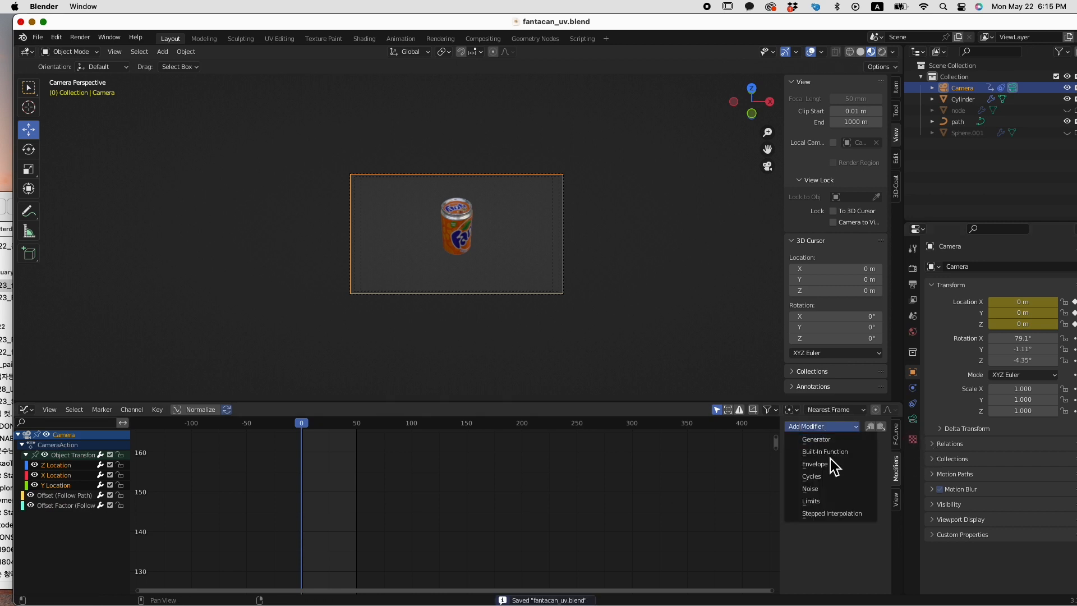
left_click(821, 493)
left_click(538, 508)
key("space")
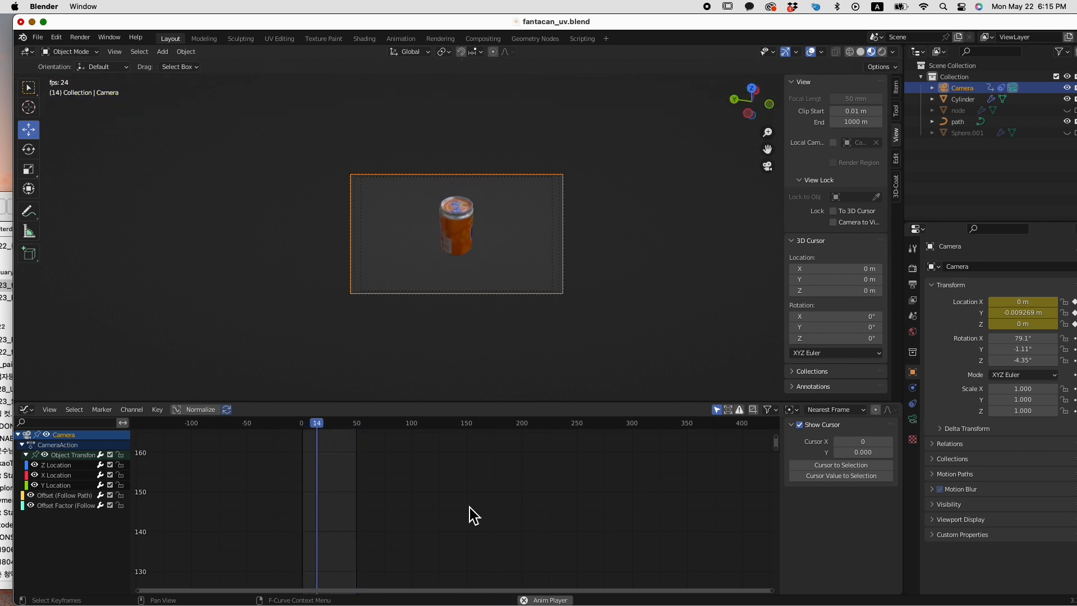
key("space")
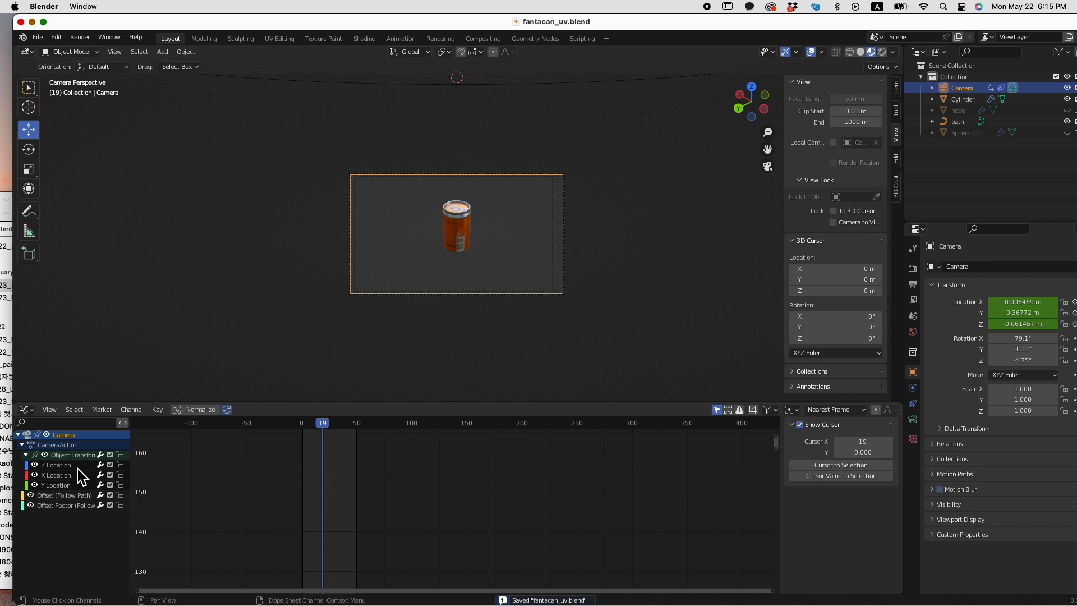
- Undo the Noise modifier and the channel selection changes on the camera's location curves
left_click(77, 465)
key("super+z")
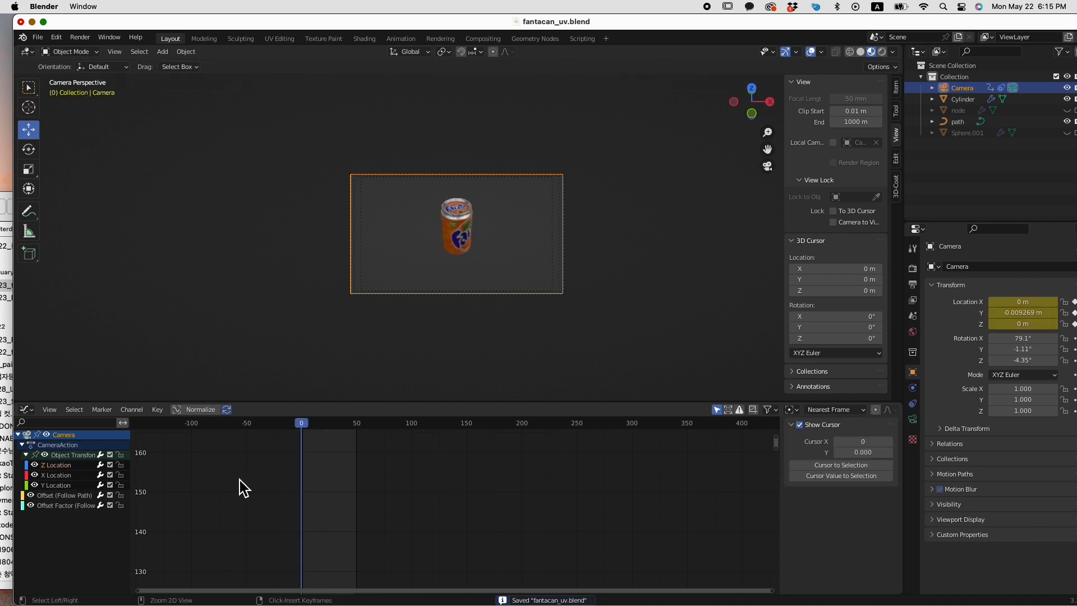
left_click(87, 458)
key("space")
key("super+z")
key("super+z")
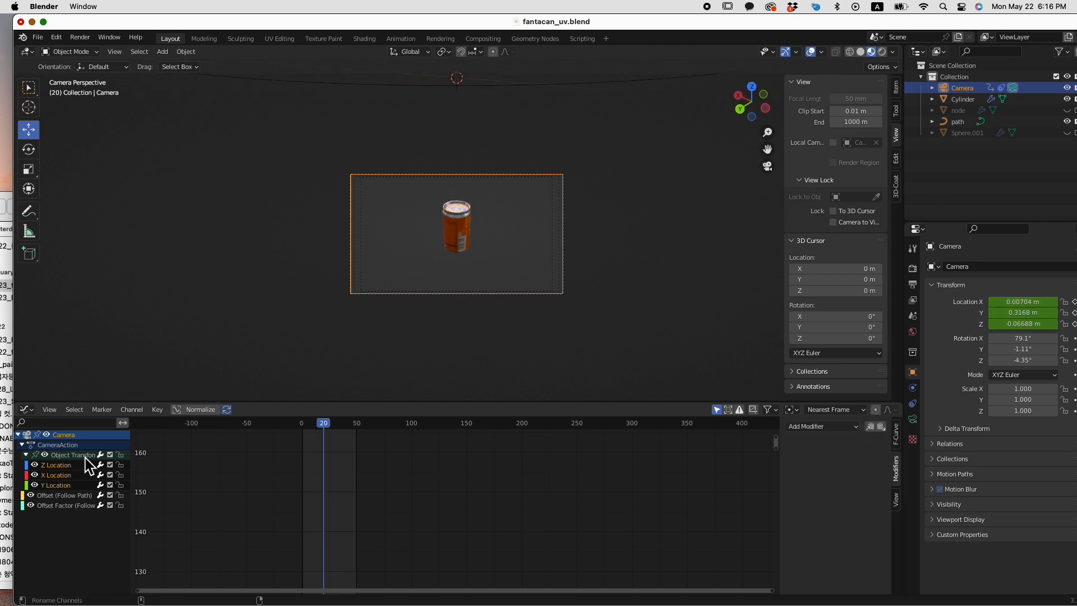
key("super+z")
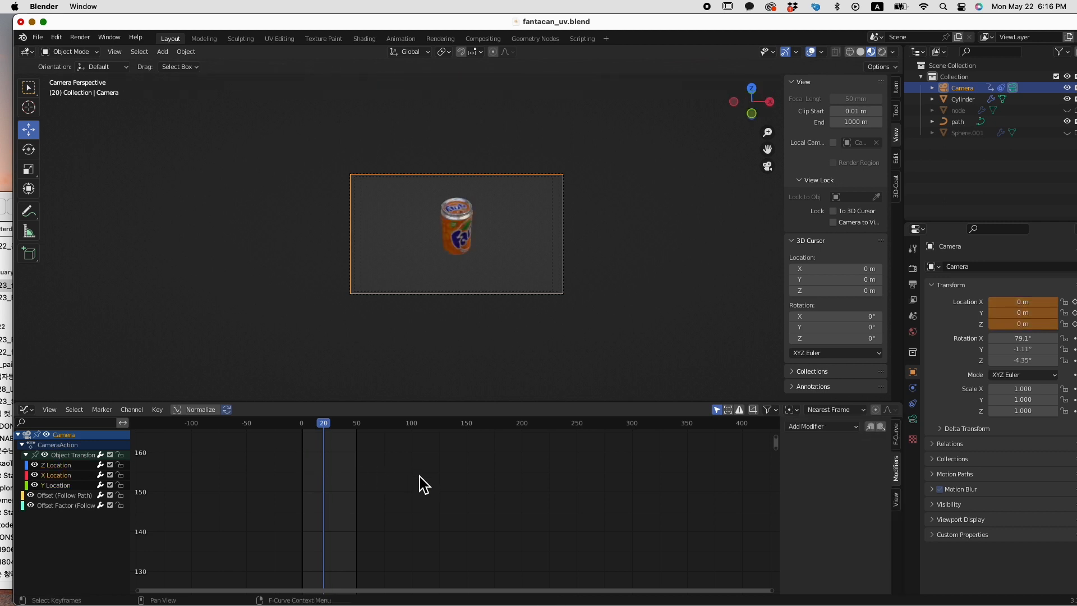
- Play the animation from frame 0 to review the camera motion, and scrub to frame 29
left_click_drag(319, 432, 297, 426)
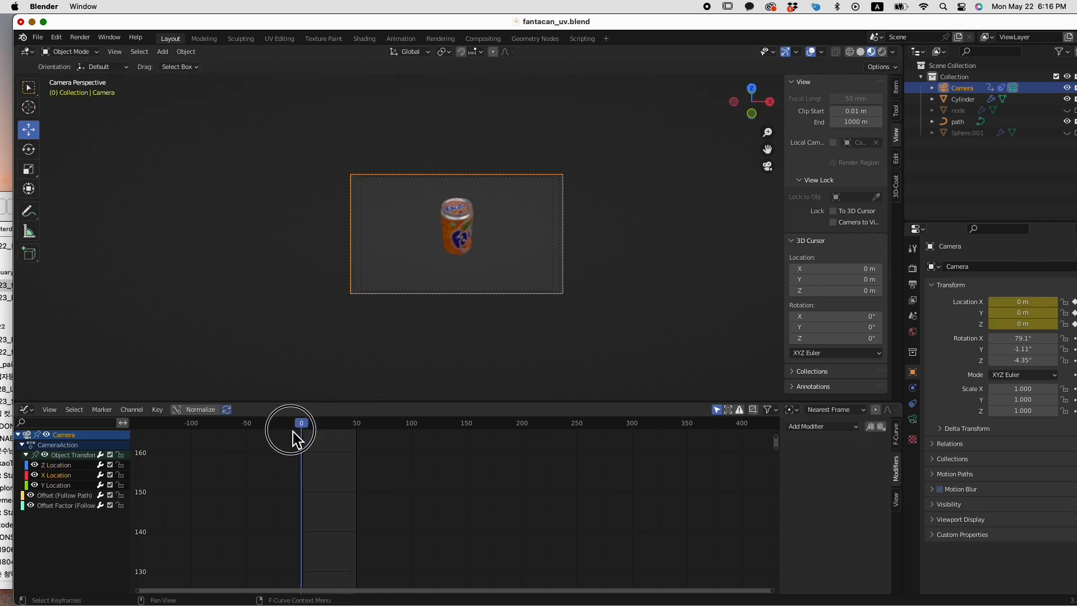
key("space")
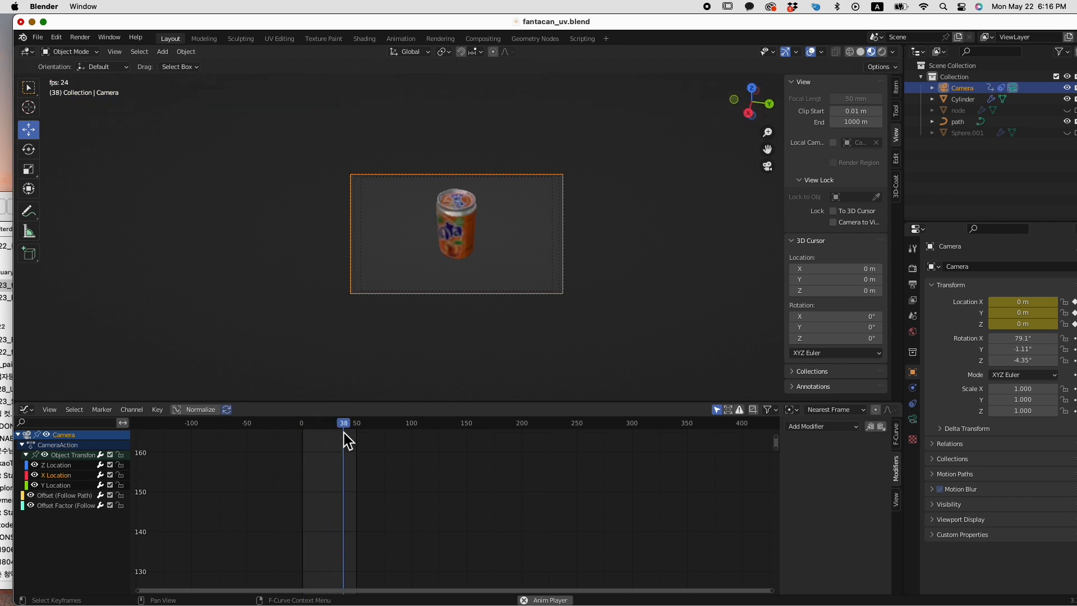
left_click_drag(349, 431, 333, 426)
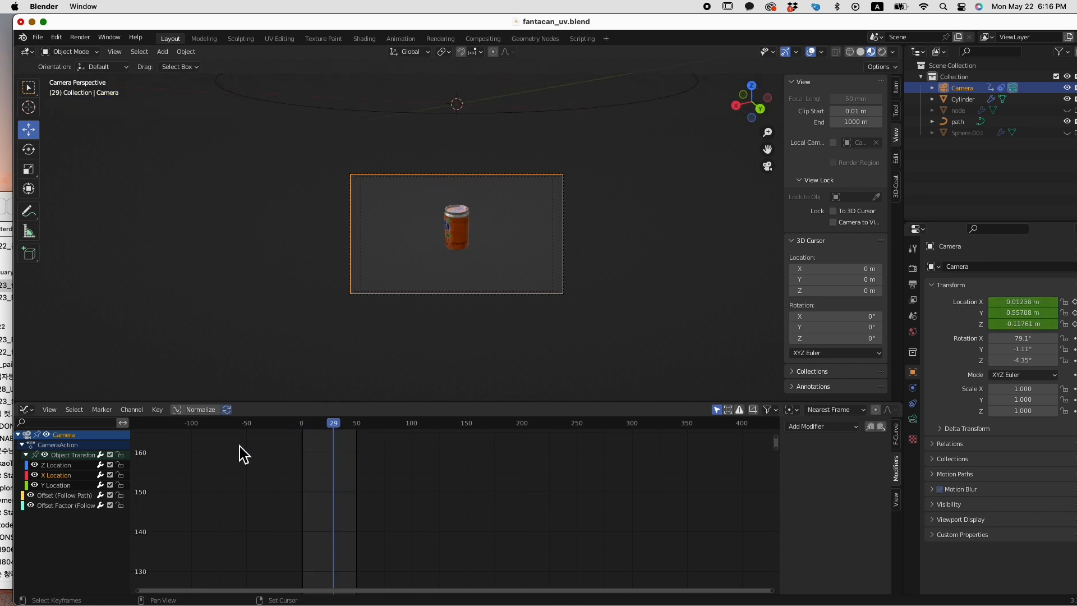
- Add a Noise modifier to the camera's X Location curve and set its blend type to Add
left_click(800, 427)
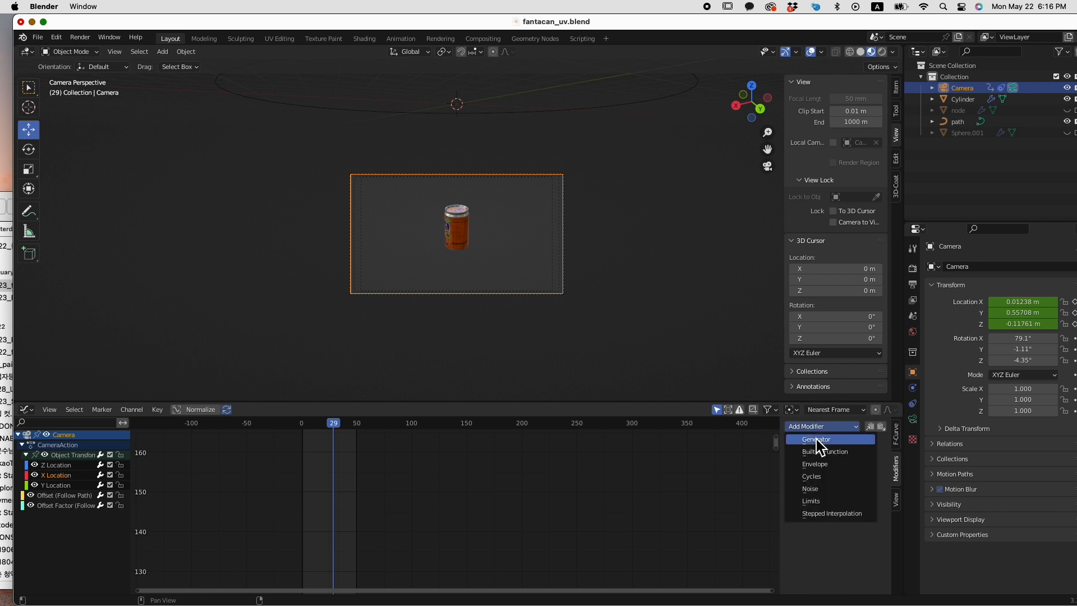
left_click(835, 493)
left_click(870, 464)
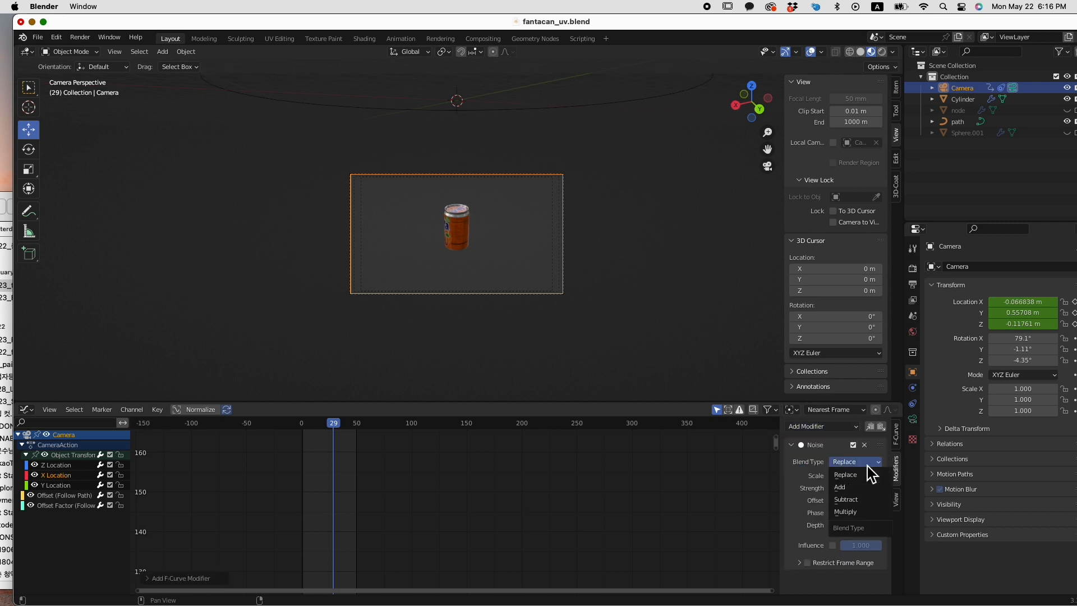
left_click(854, 493)
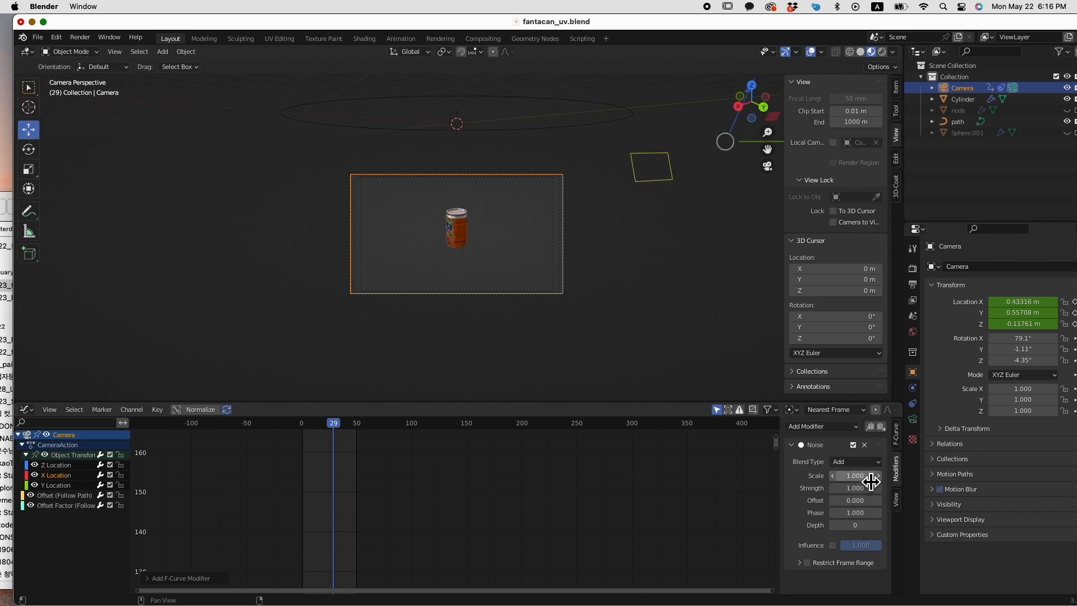
- Set the noise scale to 0.200 and the strength to 0.600, and preview the animation
mouse_move(855, 476)
left_mouse_down()
mouse_move(836, 476)
mouse_move(866, 476)
left_mouse_up()
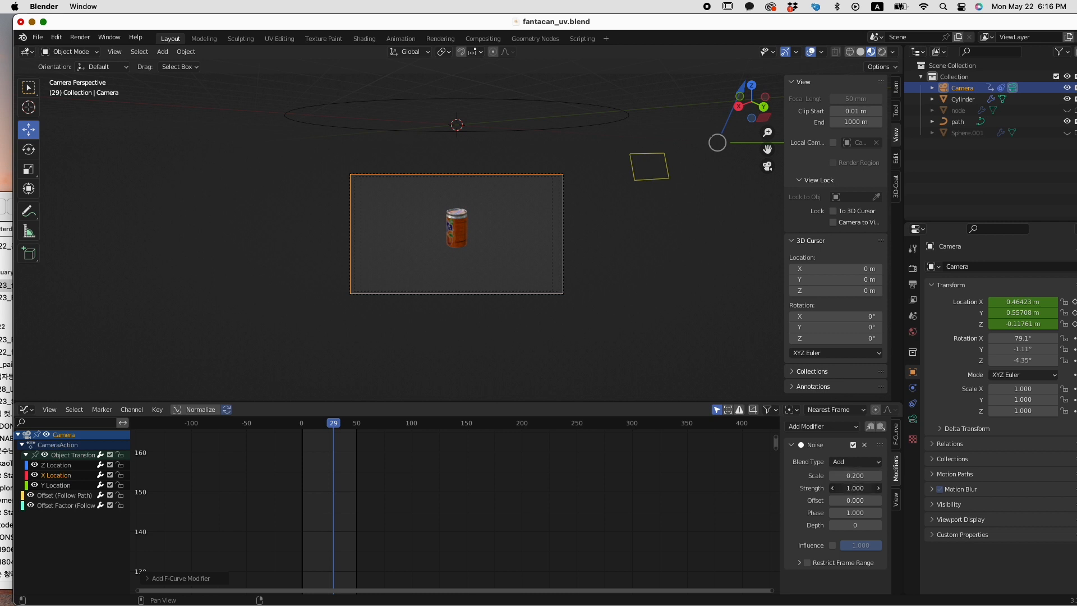
key("space")
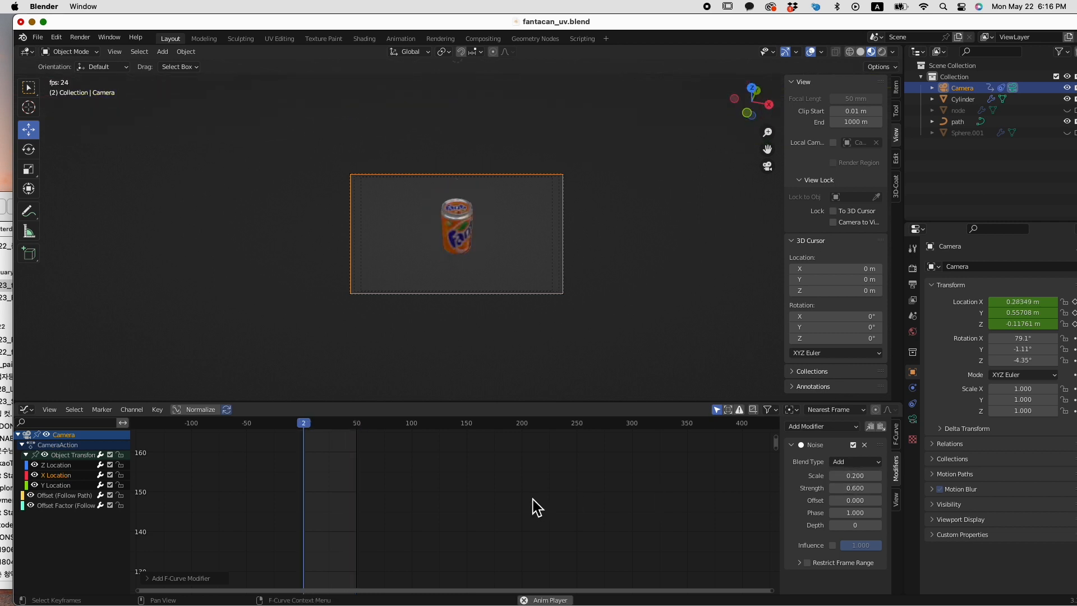
key("space")
- Raise the noise scale to 13.300 and preview the resulting camera motion
double_click(868, 477)
type("5")
key("Return")
left_click_drag(855, 476, 898, 475)
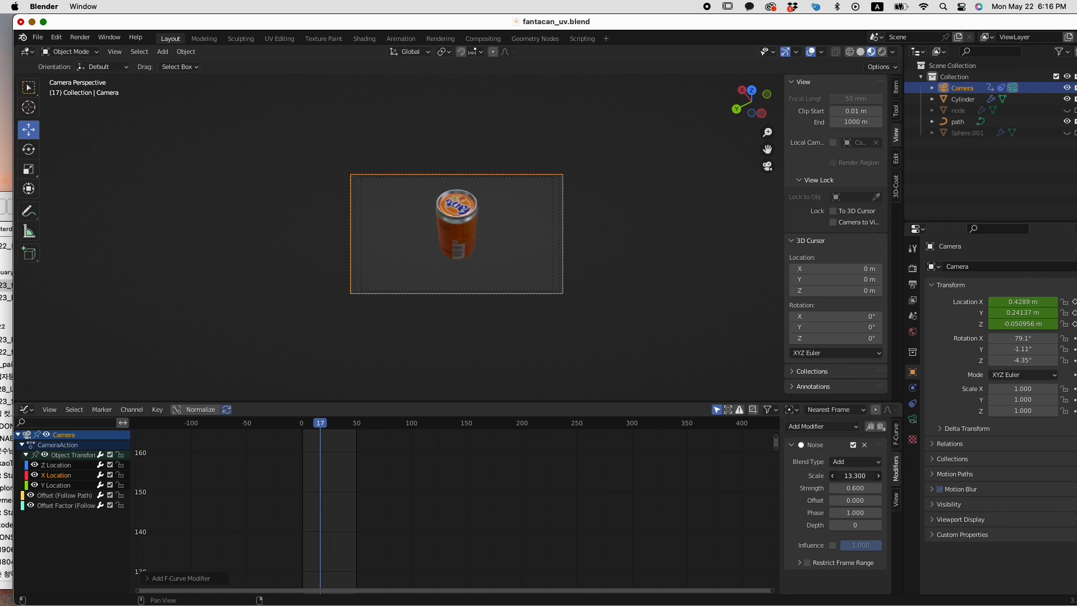
key("space")
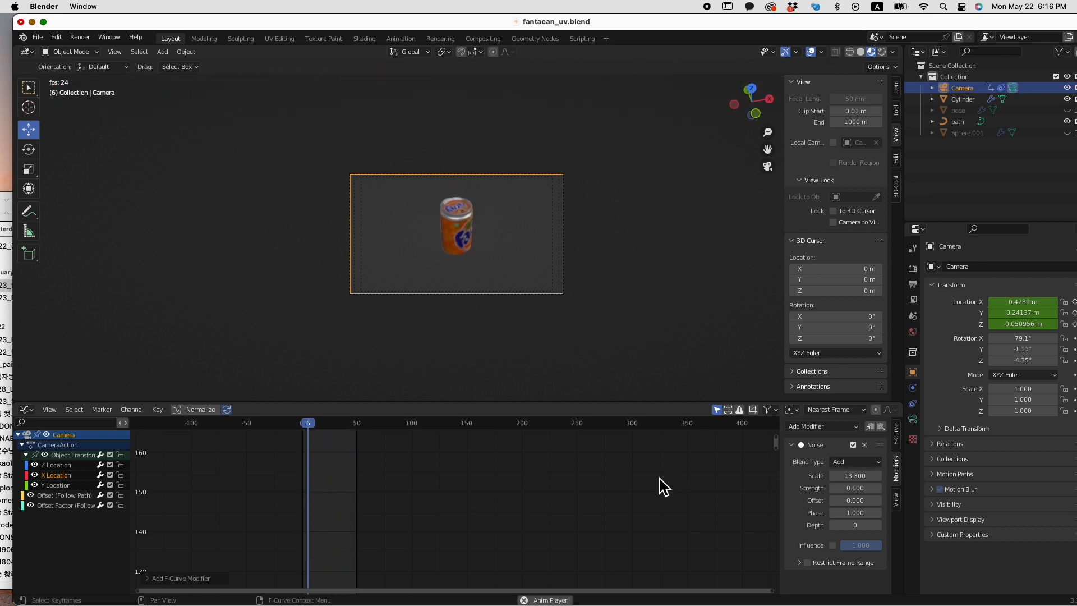
key("space")
- Set the noise scale to 7.000 and the strength to 2.400 while previewing the animation
left_click_drag(856, 476, 824, 475)
key("space")
left_click_drag(322, 426, 310, 430)
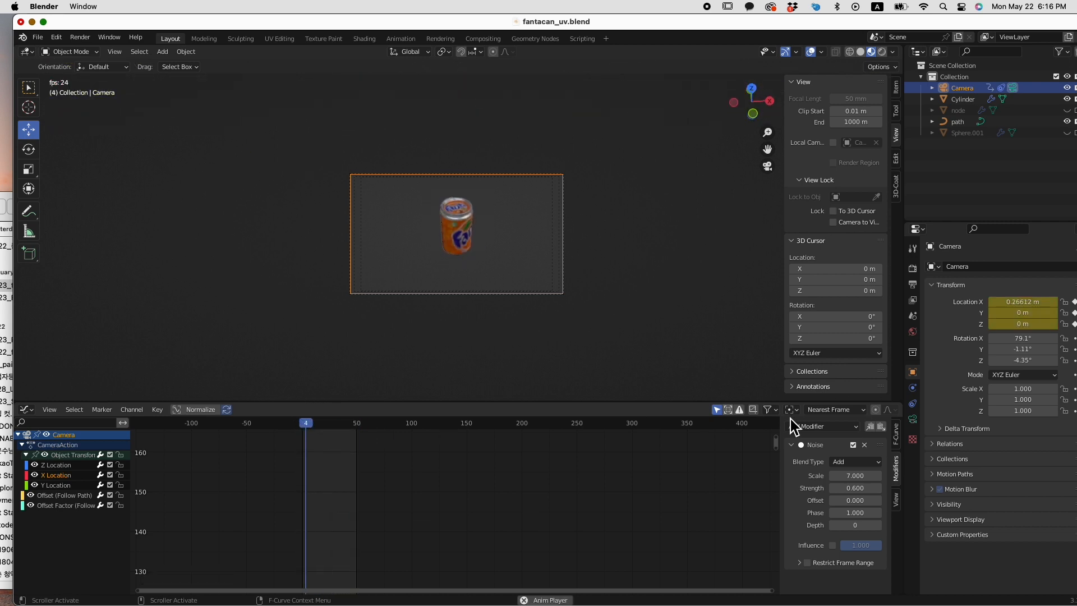
left_click_drag(875, 488, 895, 492)
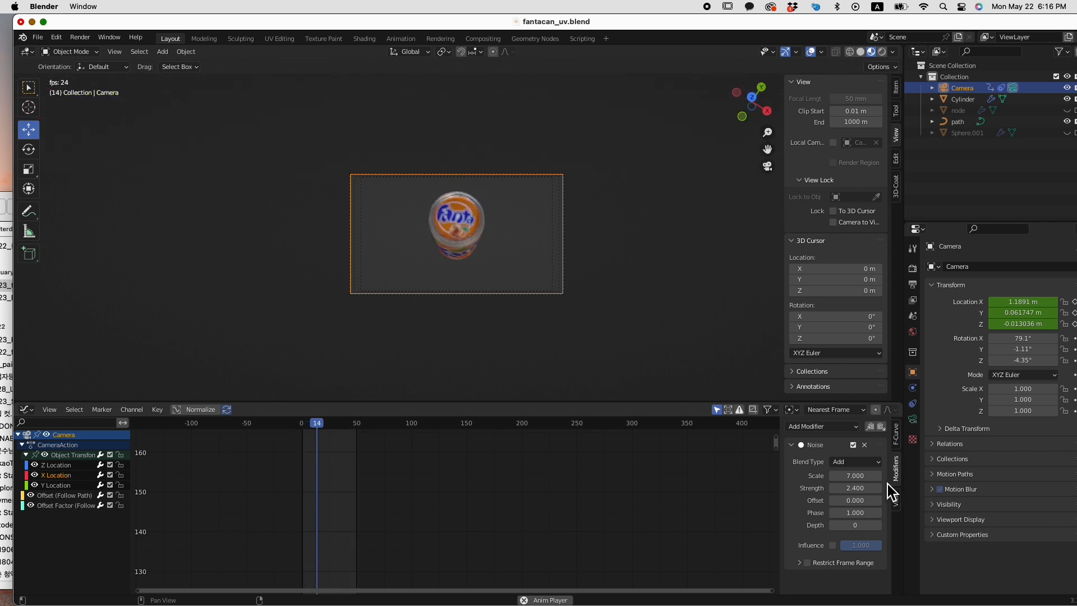
key("Escape")
- Reduce the noise strength to 0.500 and the scale to 3.000, and preview the animation
left_click_drag(892, 493, 871, 493)
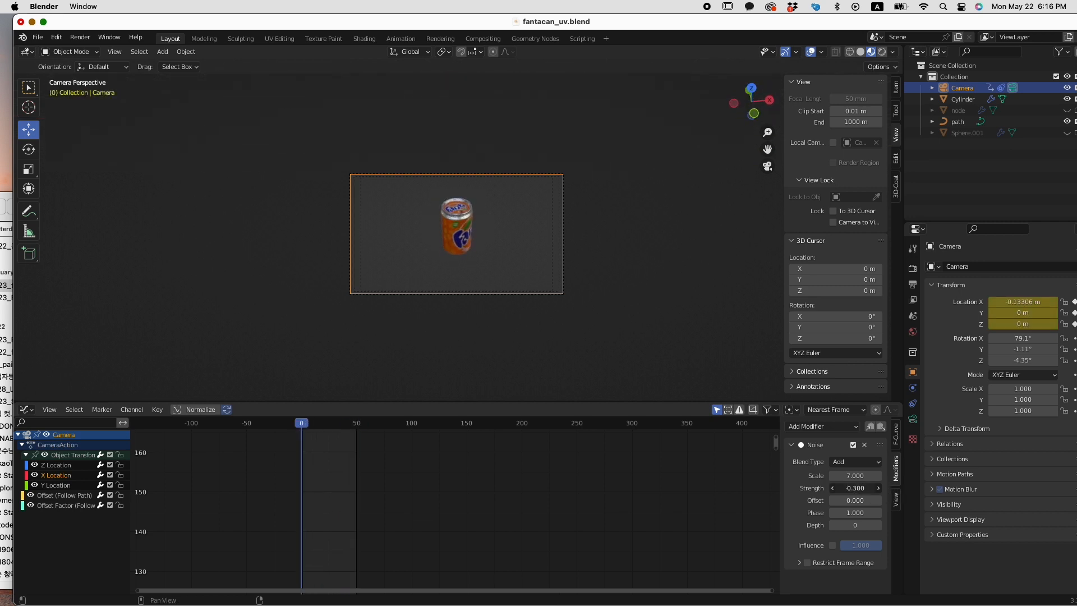
left_click_drag(856, 489, 878, 483)
key("space")
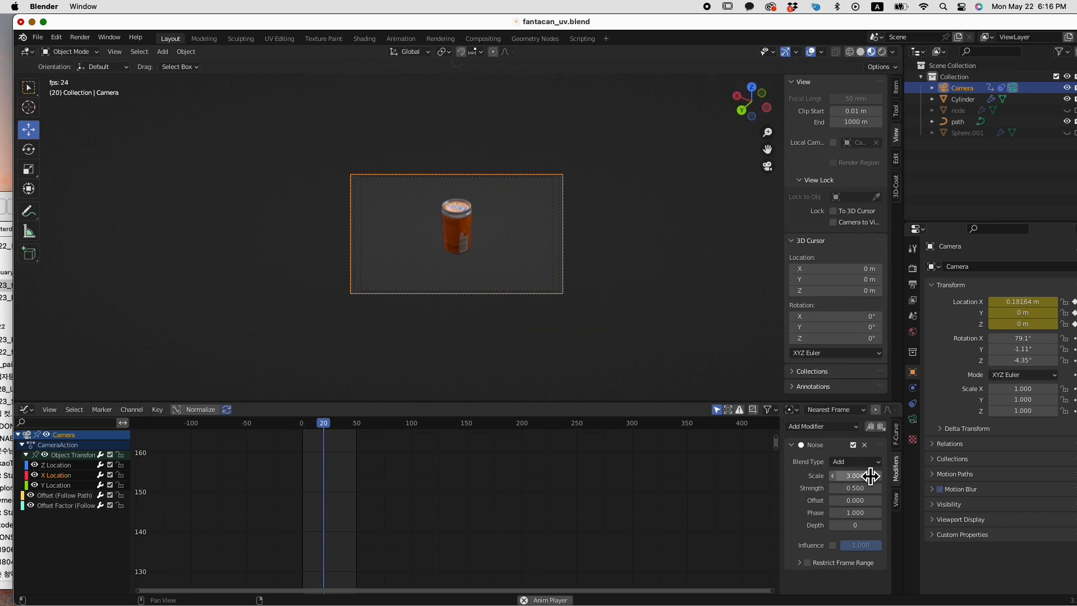
key("space")
- Set the noise scale to 4.600 and the strength to 0.800, and play the animation
left_click_drag(873, 479, 863, 496)
key("space")
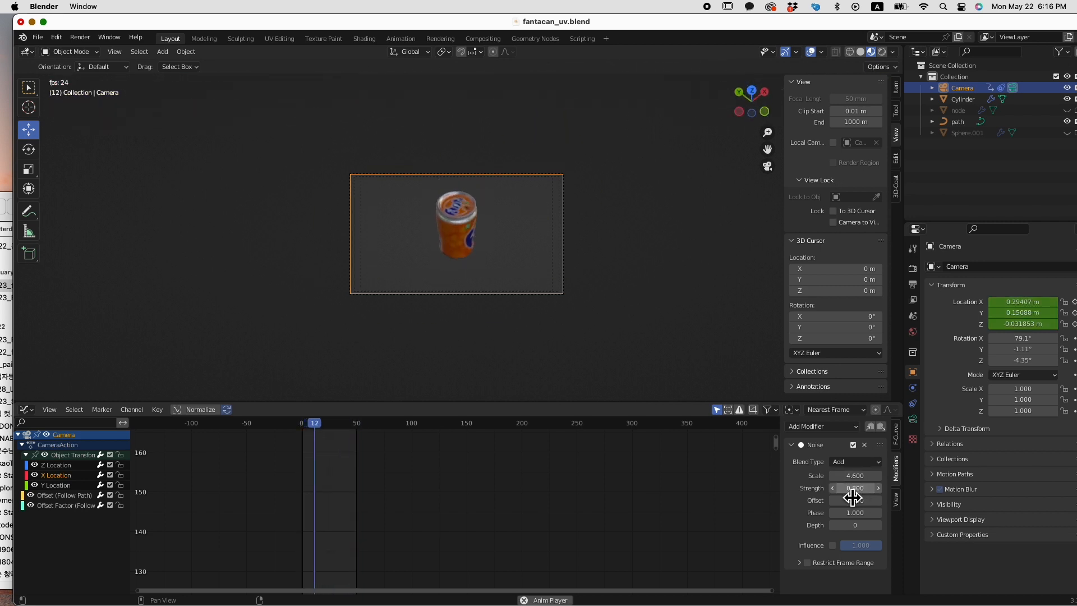
key("space")
- Play the animation from outside the camera to watch it travel along the path, and return to the camera view
middle_click_drag(776, 160, 460, 233)
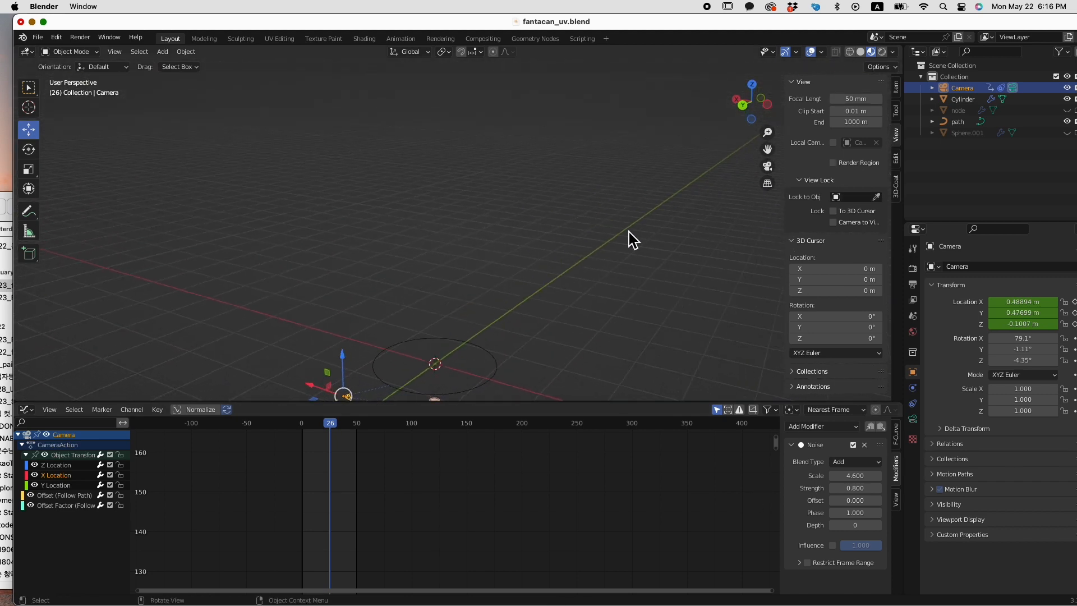
left_click_drag(768, 149, 768, 33)
scroll(520, 288, "up", 2)
key("space")
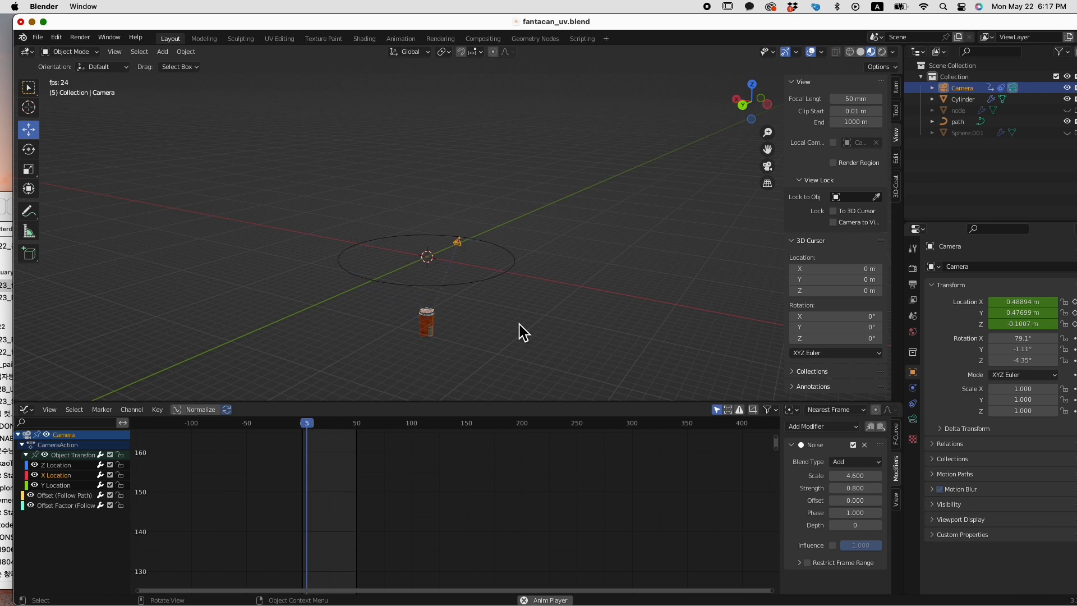
key("space")
left_click(767, 166)
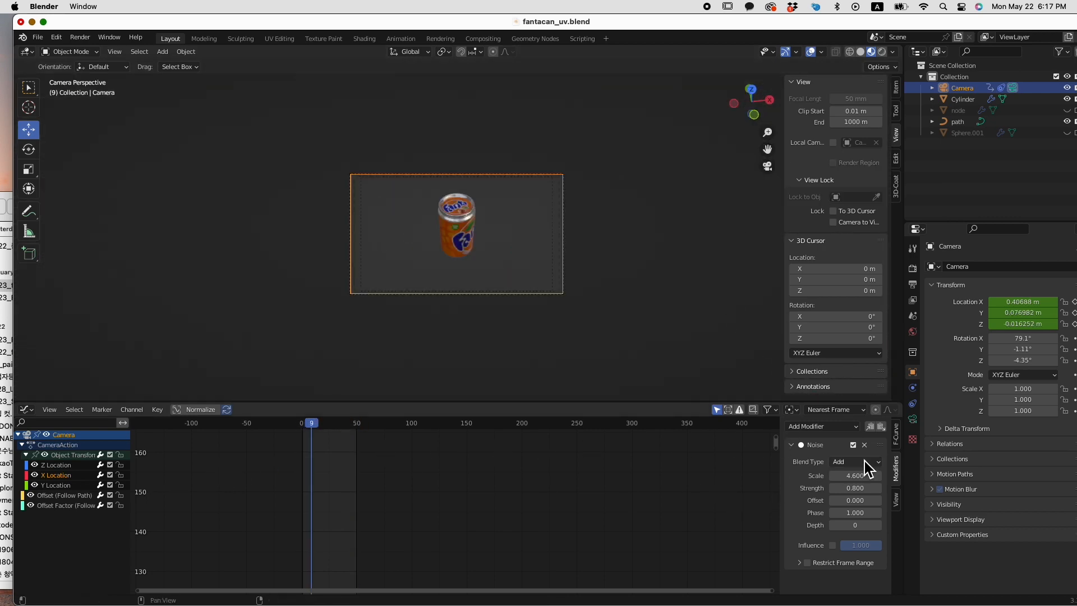
- Set the noise scale to 4.800 and the strength to 0.200, preview the animation, and save the file
left_click_drag(868, 479, 812, 493)
key("space")
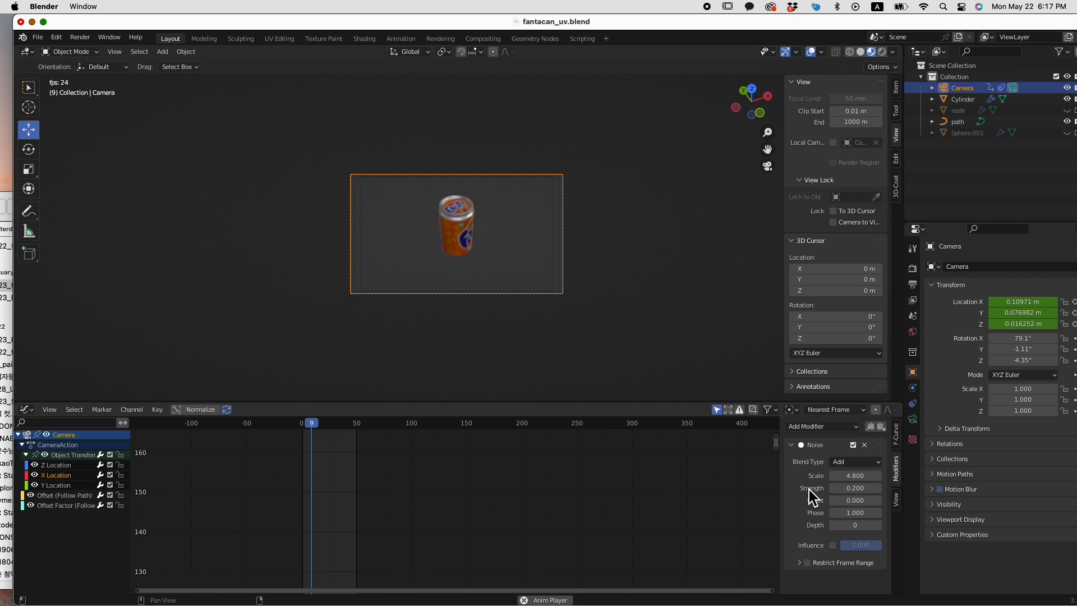
key("space")
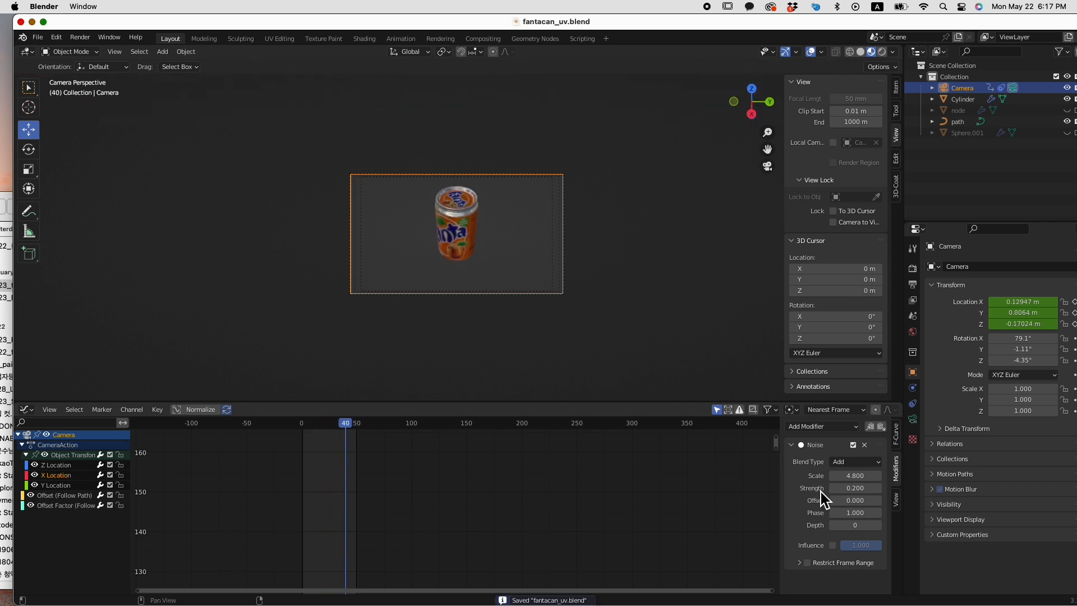
- Deselect the camera's X Location curve in the Graph Editor and play the animation
right_click(821, 567)
left_click_drag(680, 548, 573, 547)
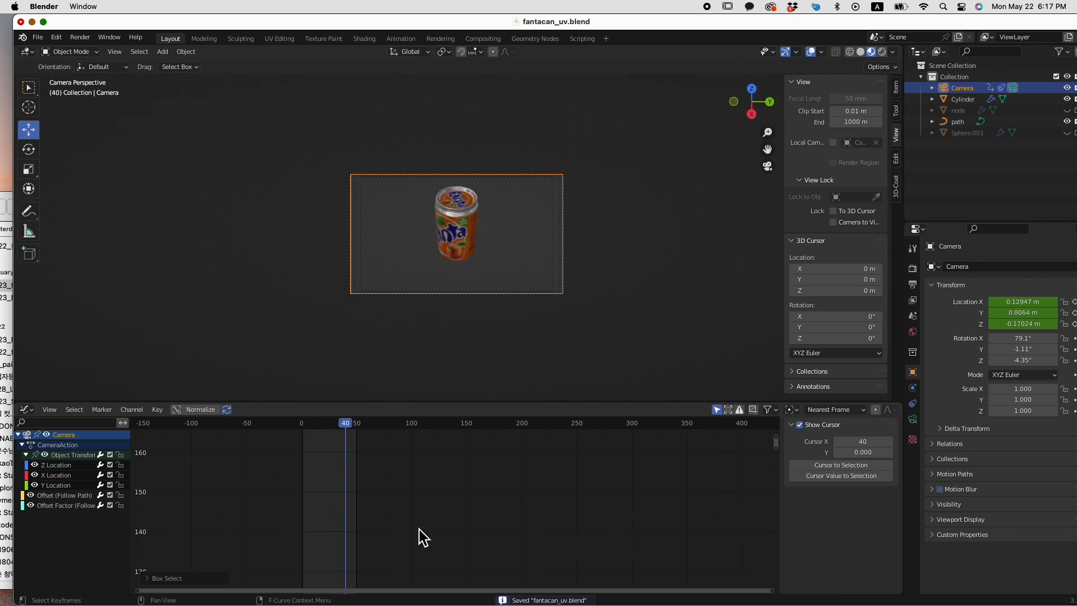
key("space")
key("space")
key("super+shift+5")
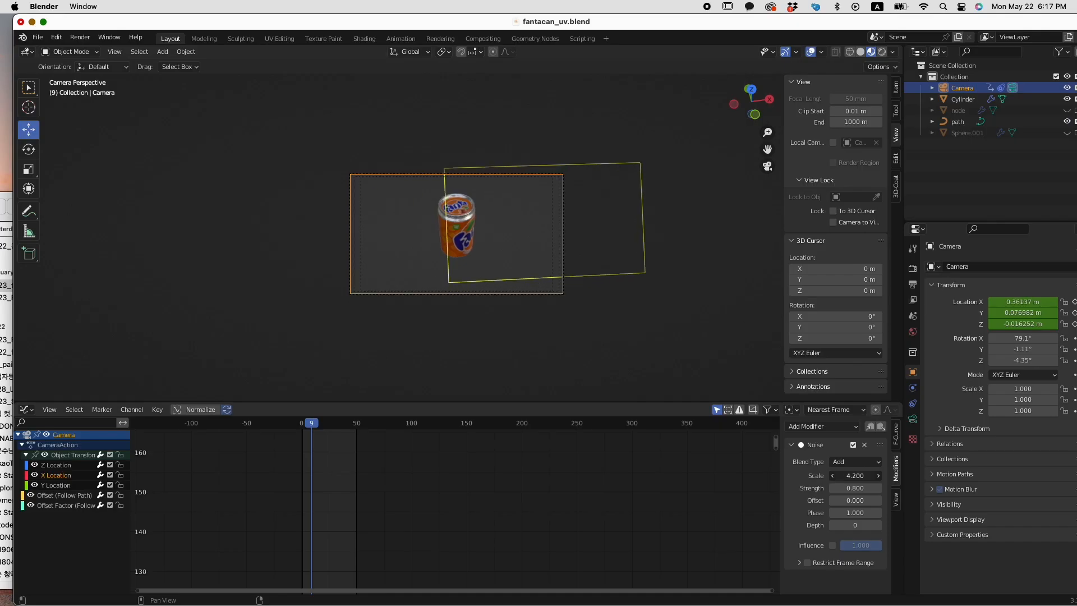
- Adjust the X Location noise to a scale of 4.800 and a strength of 0.200, and preview the camera shake
mouse_move(856, 475)
left_mouse_down()
mouse_move(873, 489)
mouse_move(839, 488)
left_mouse_up()
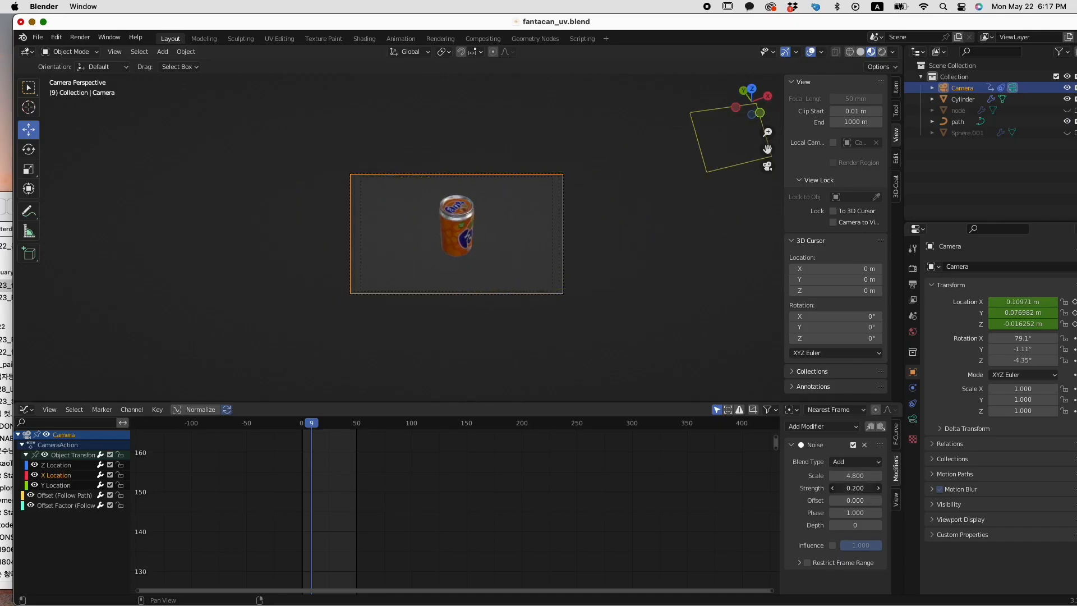
key("space")
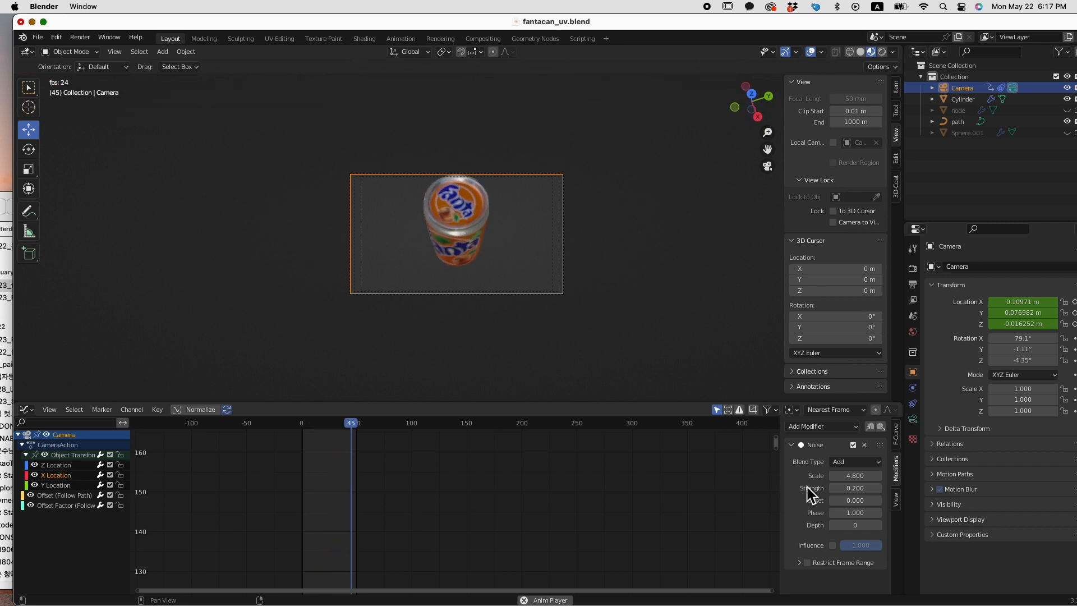
key("space")
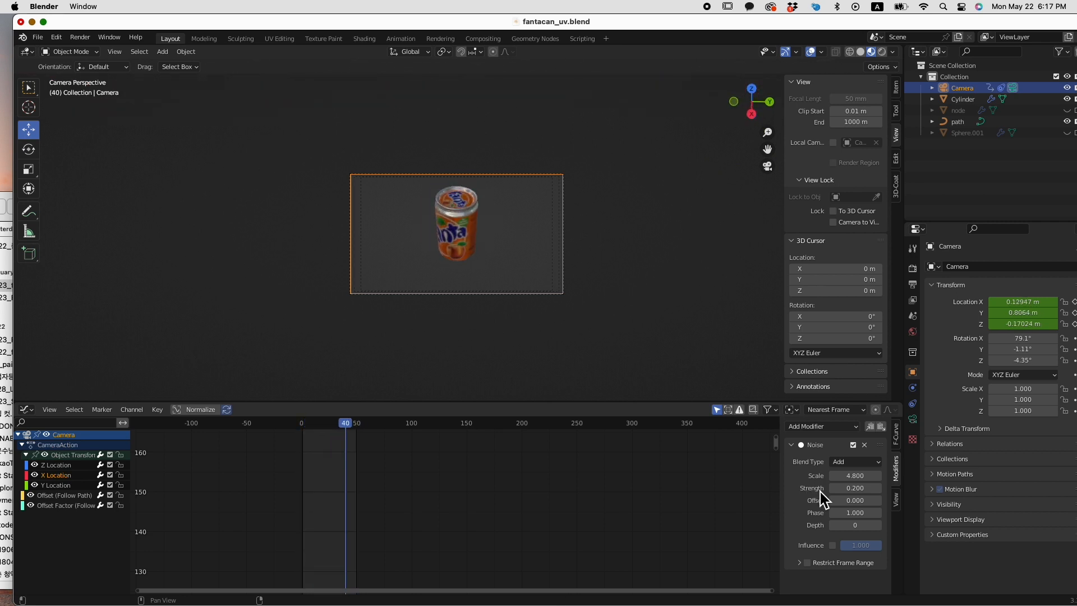
- Save the file, clear the curve selection in the Graph Editor, and scrub back to frame 13
right_click(836, 550)
left_click_drag(653, 560, 596, 511)
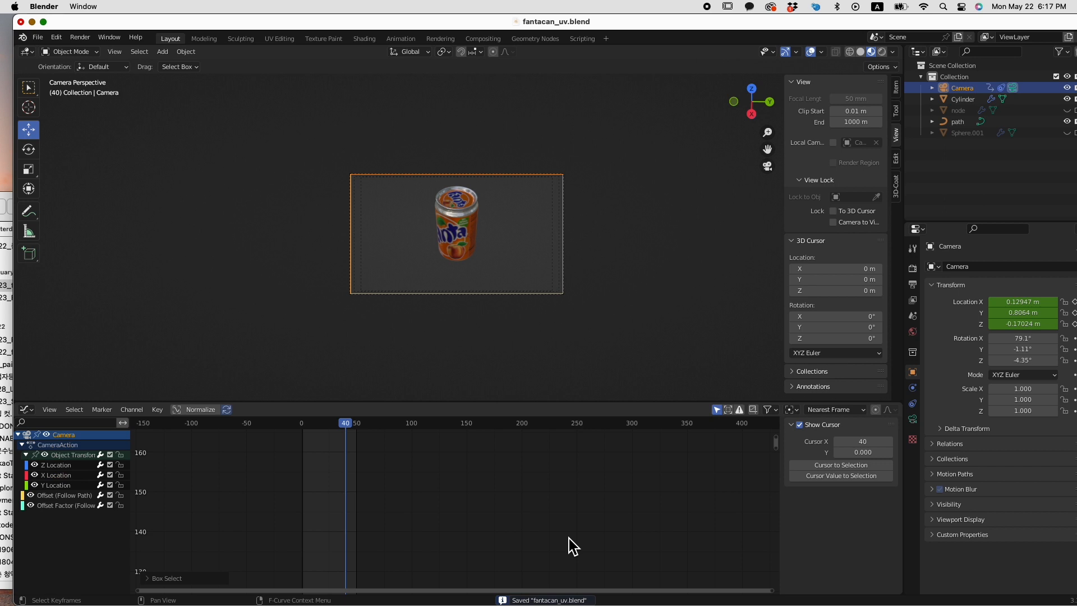
left_click_drag(346, 423, 316, 424)
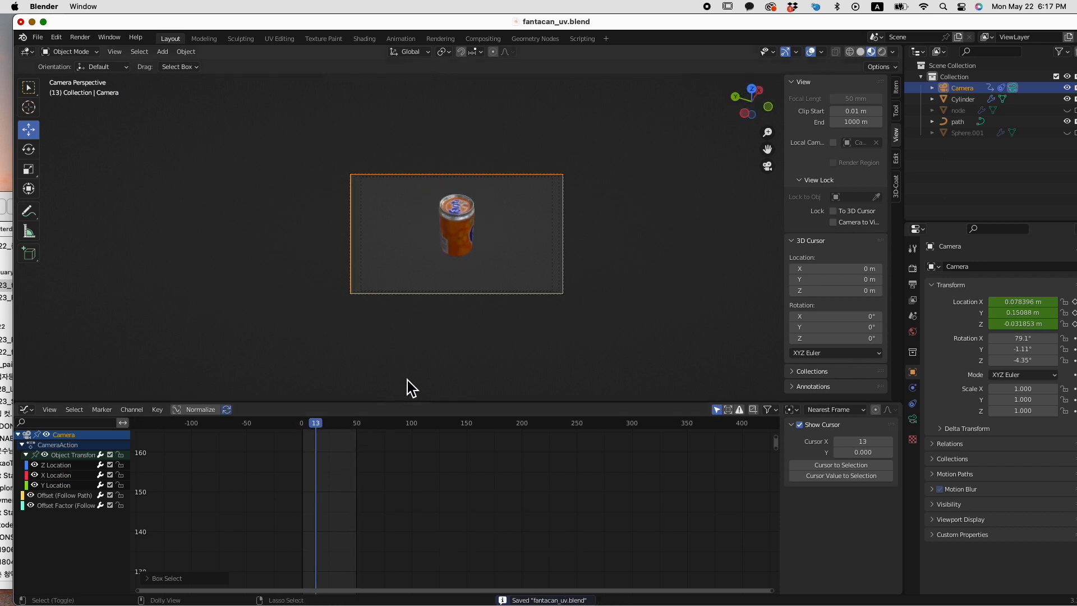